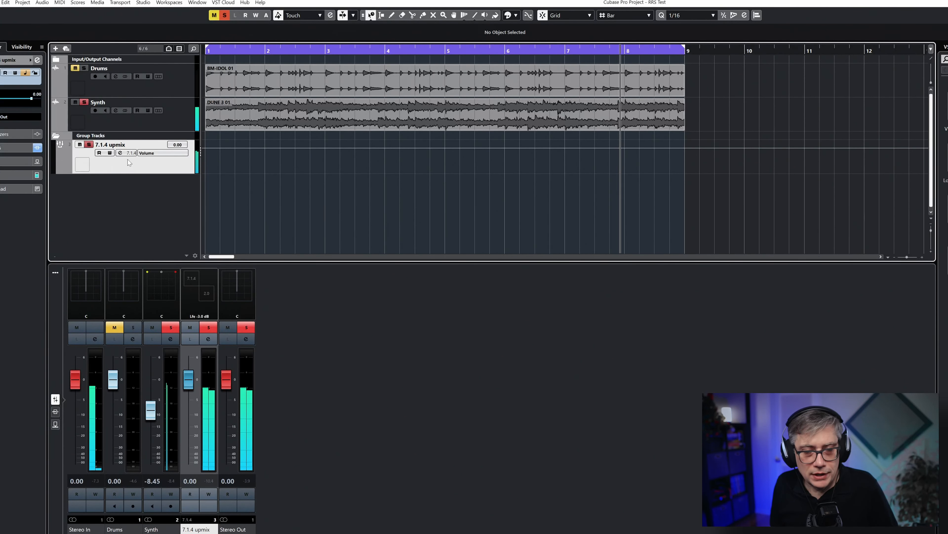
# Inspect the NUGEN Halo Upmix insert in the 7.1.4 upmix group's channel settings and close both windows
pyautogui.click(208, 340)
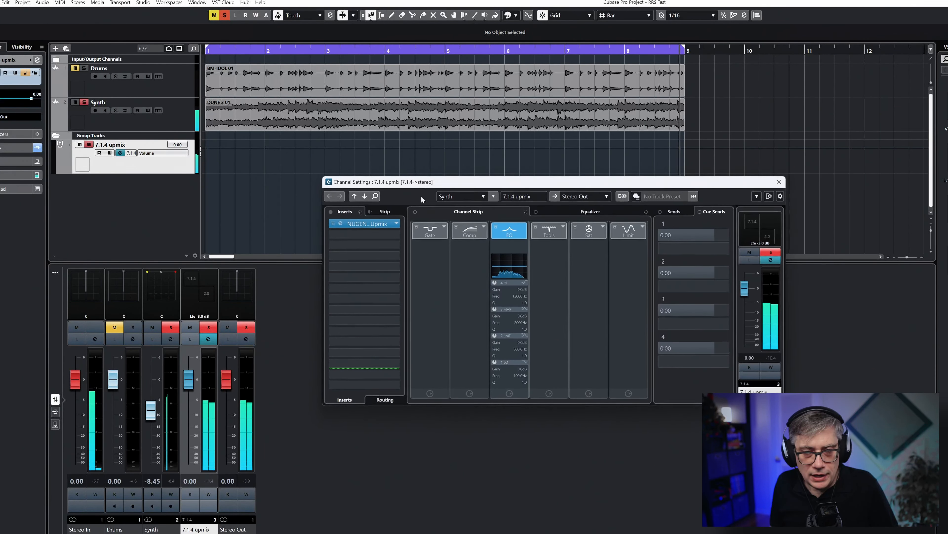
pyautogui.moveTo(465, 183); pyautogui.dragTo(387, 150)
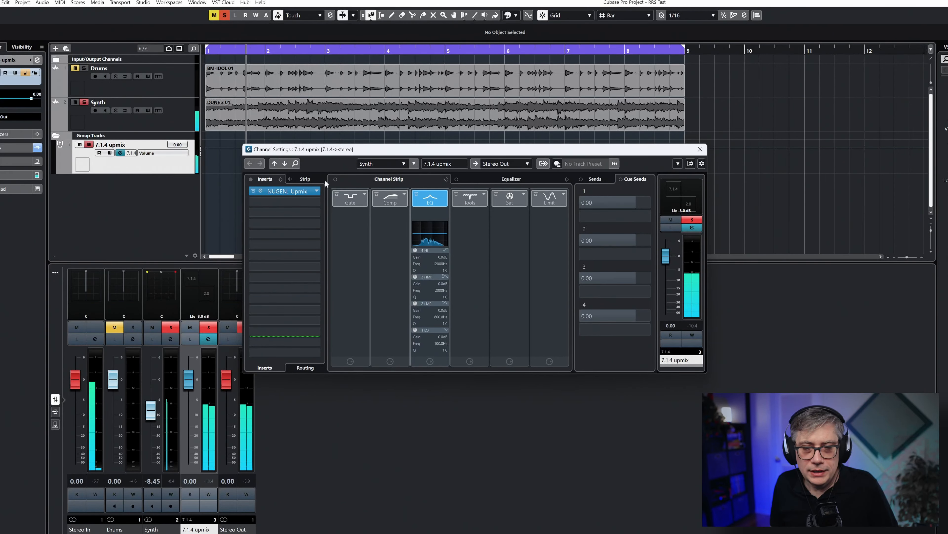
pyautogui.click(285, 191)
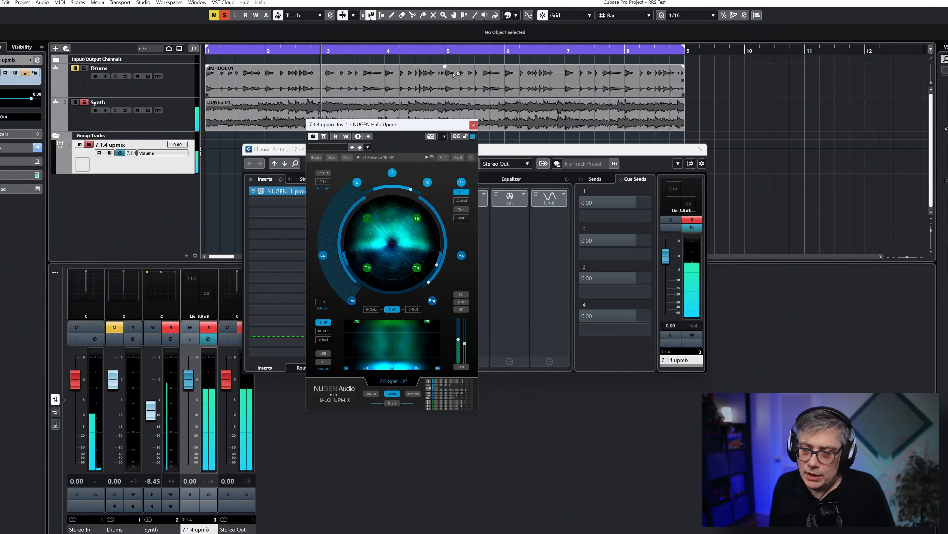
pyautogui.click(473, 125)
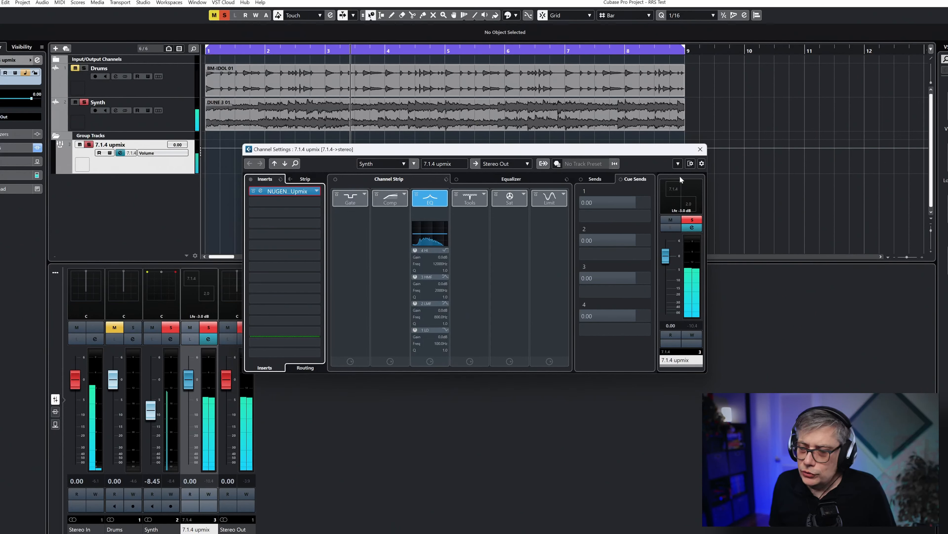
pyautogui.click(700, 149)
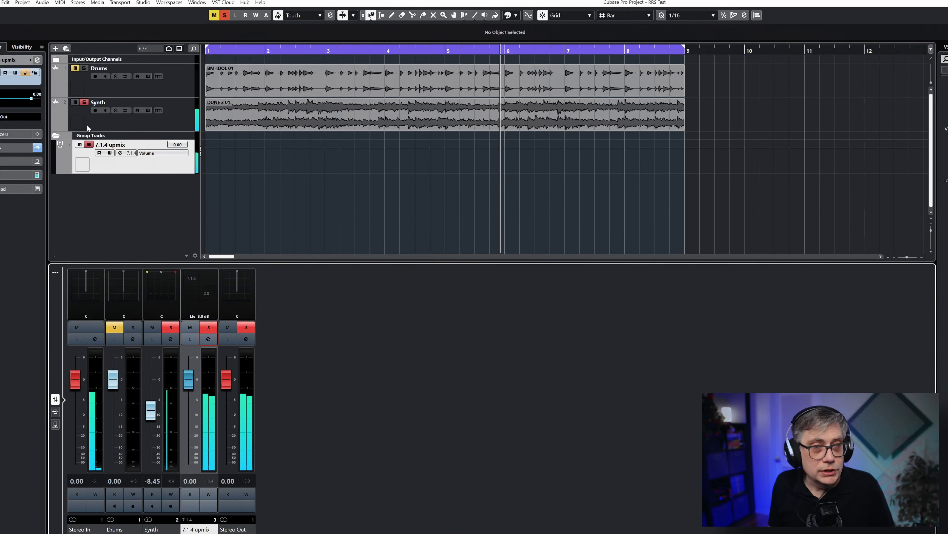
# Listen to the Drums track soloed without the Synth, and solo the Synth track as well
pyautogui.click(84, 68)
pyautogui.click(75, 102)
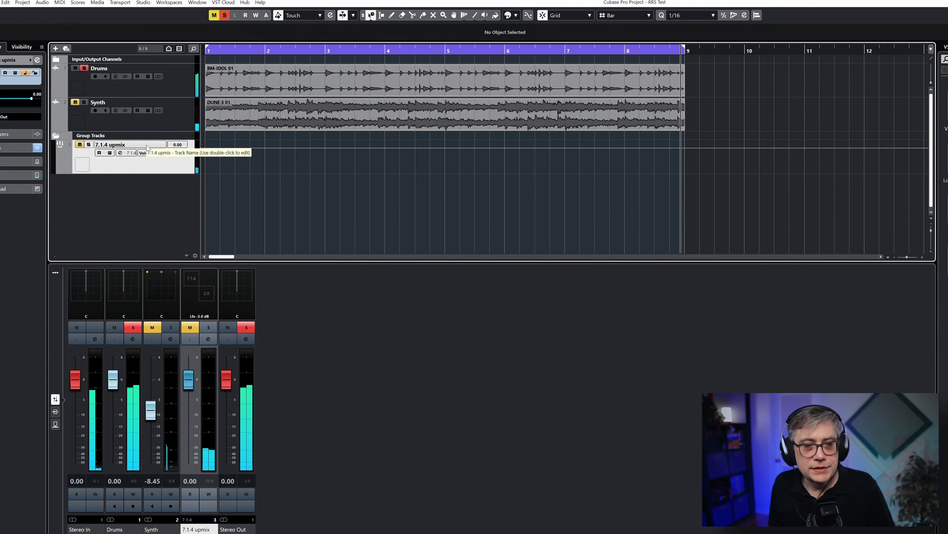
pyautogui.click(84, 103)
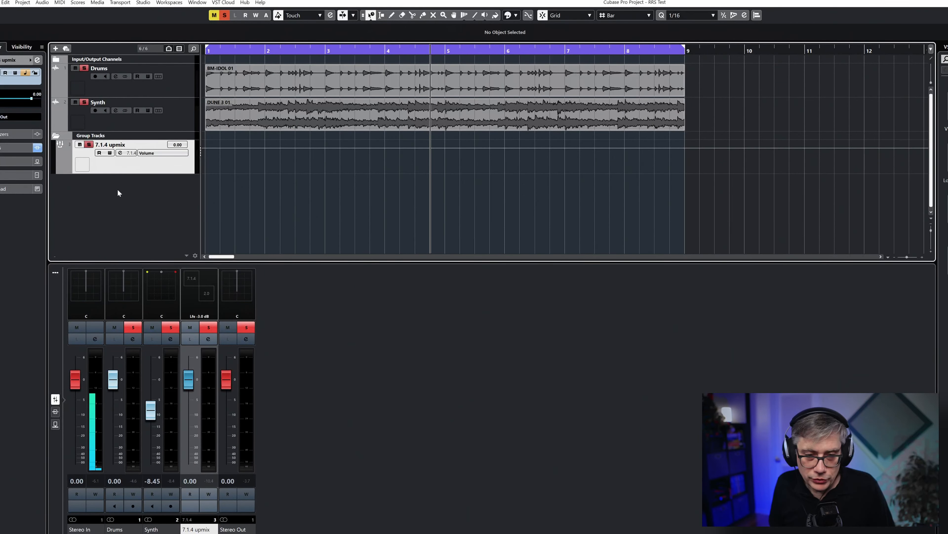
# Add a 3rd Order Ambisonics group track named Spatial Mid-Side, with output to Stereo Out, inside the folder
pyautogui.rightClick(118, 189)
pyautogui.click(161, 243)
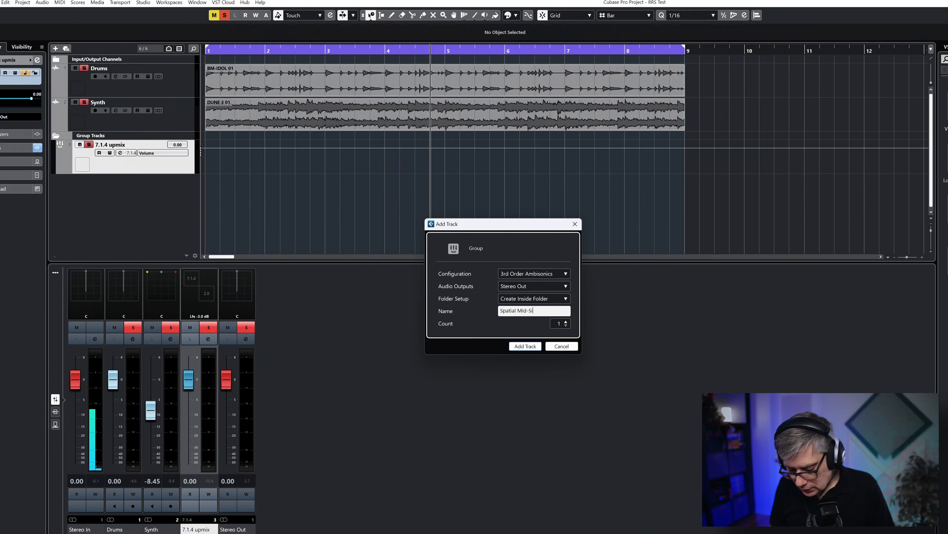
pyautogui.click(525, 346)
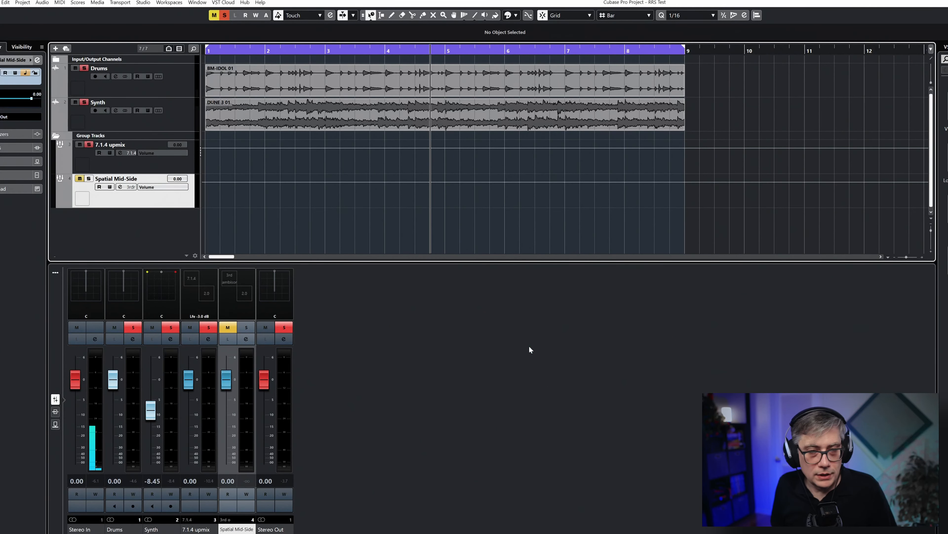
# Turn off solo on the 7.1.4 upmix, Synth and Drums tracks
pyautogui.click(88, 144)
pyautogui.click(84, 102)
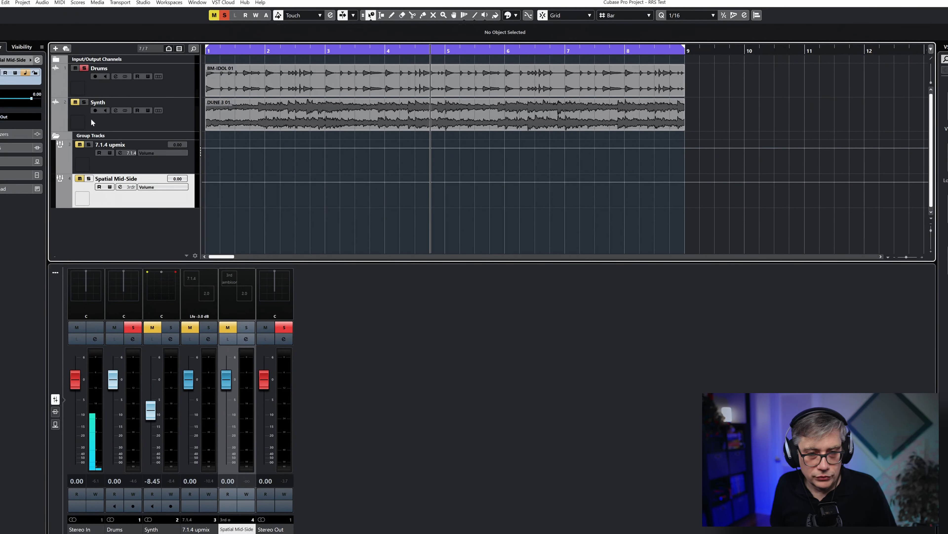
pyautogui.click(84, 68)
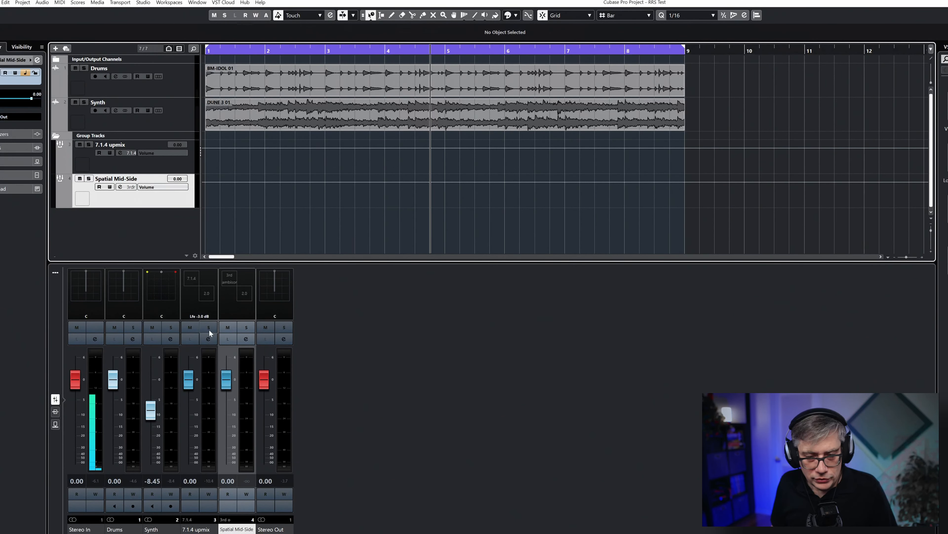
# Route the 7.1.4 upmix group's output to the Spatial Mid-Side group and close its channel settings
pyautogui.click(209, 338)
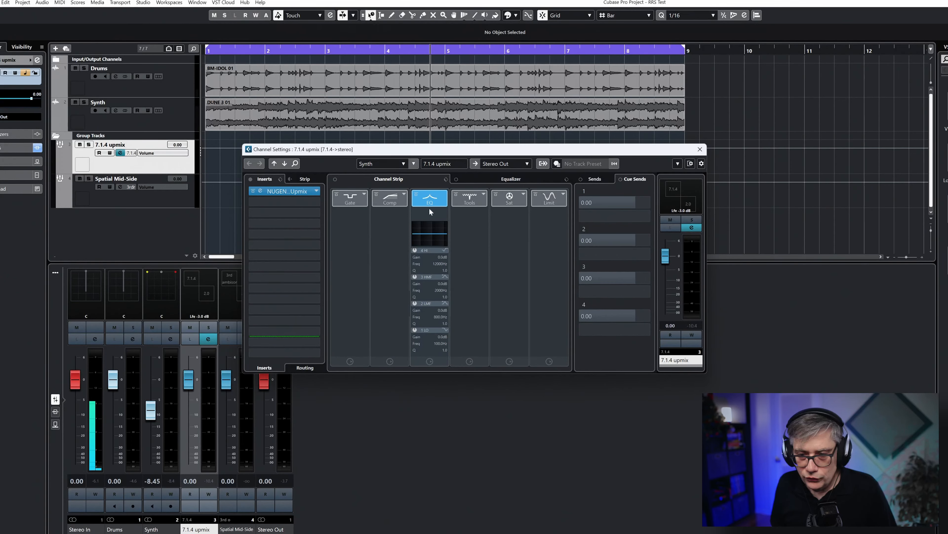
pyautogui.click(510, 165)
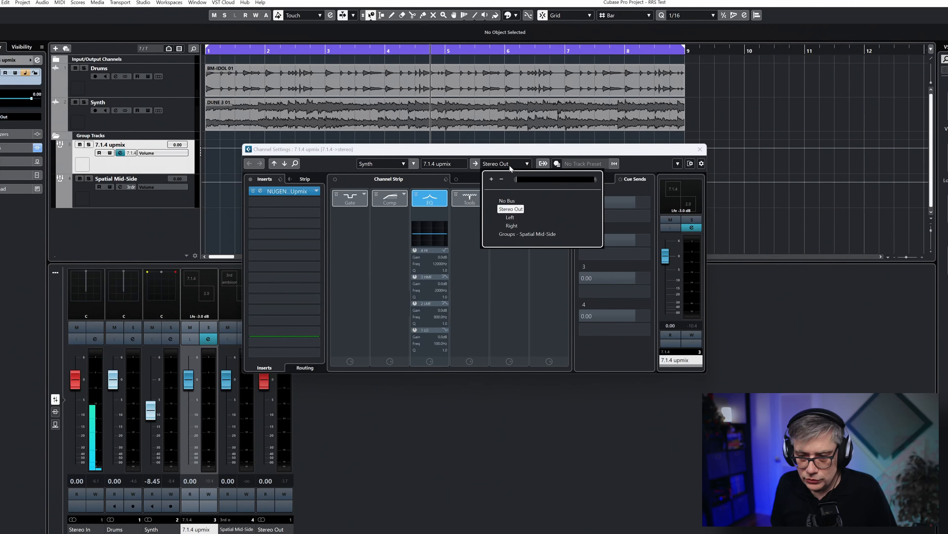
pyautogui.click(526, 232)
pyautogui.click(700, 150)
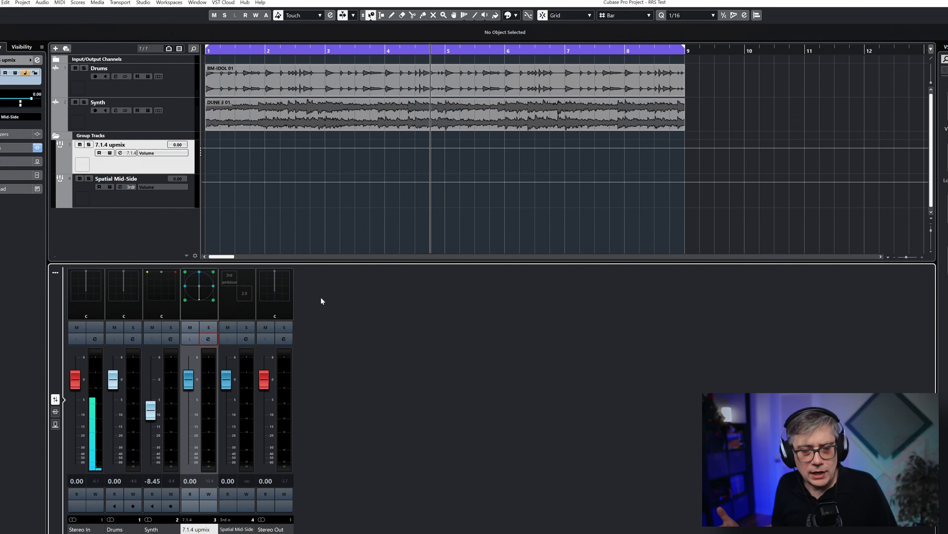
# Set the Spatial Mid-Side channel's panner to ab Decoder HOA and its ambisonic order to 3OA
pyautogui.rightClick(237, 287)
pyautogui.moveTo(277, 306)
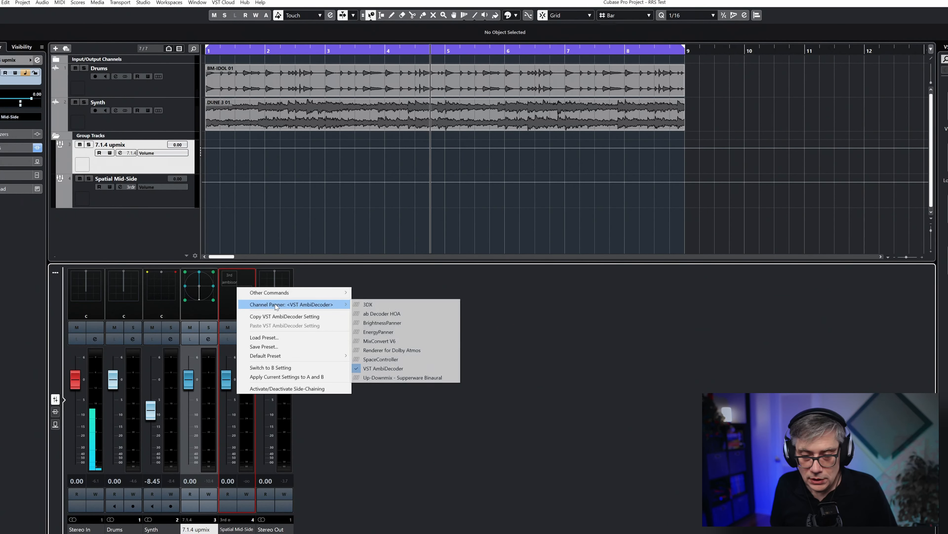
pyautogui.click(417, 315)
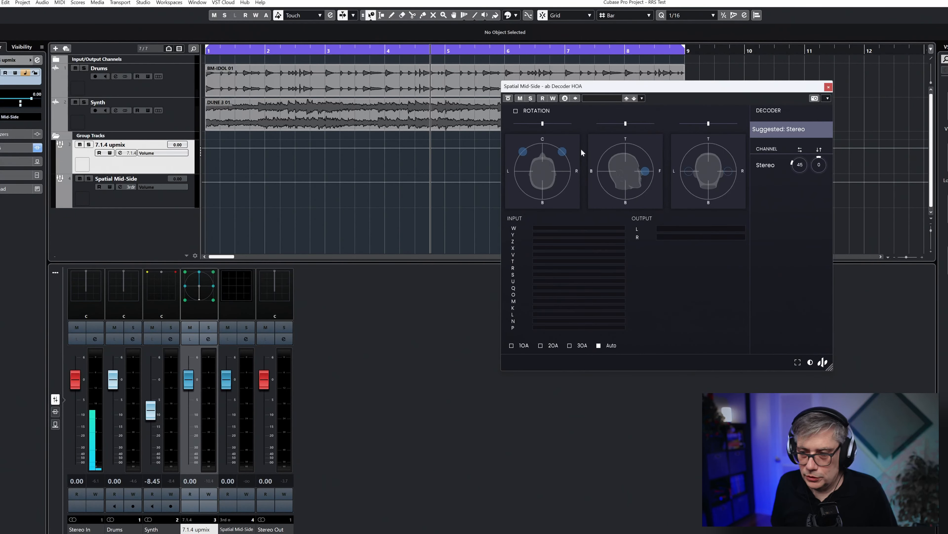
pyautogui.moveTo(651, 93); pyautogui.dragTo(528, 95)
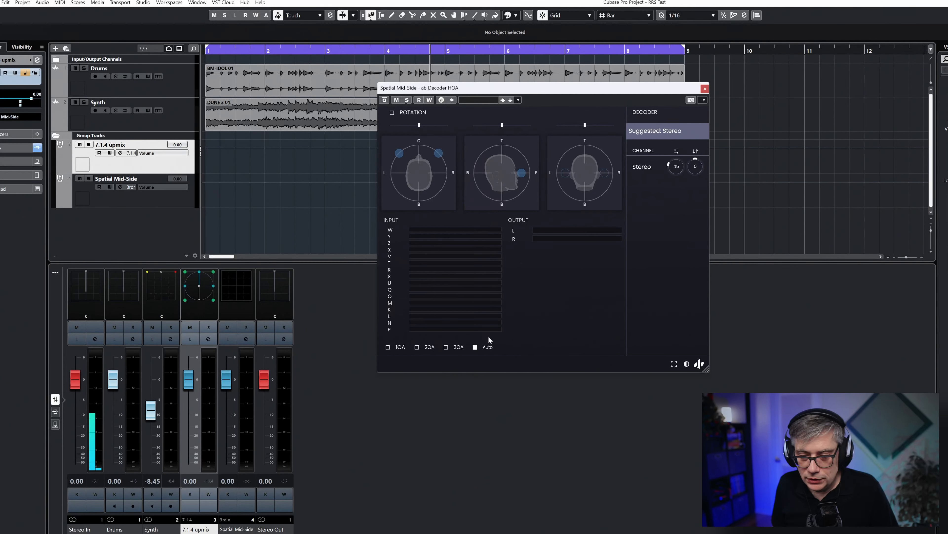
pyautogui.click(446, 347)
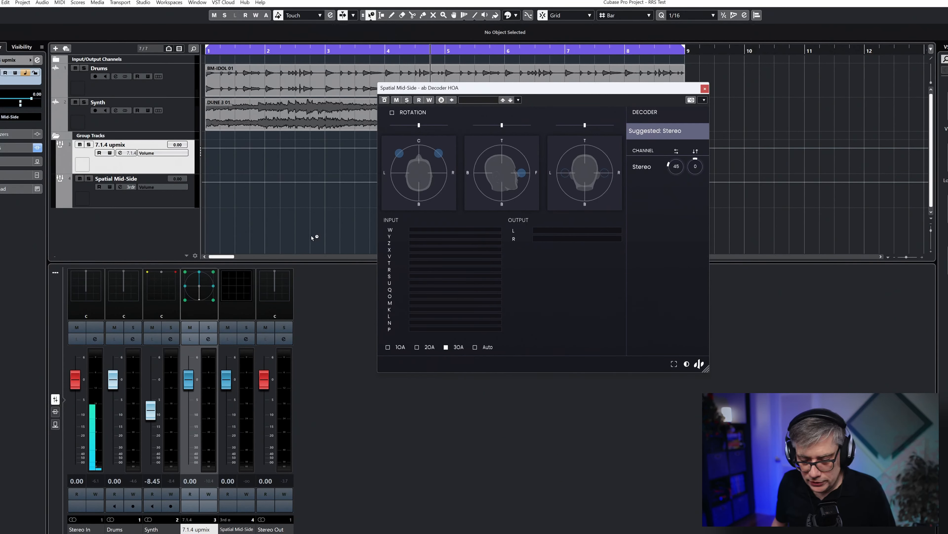
# Play the project through the decoder, set the Synth channel's fader to 0.00 and close the decoder
pyautogui.press('space')
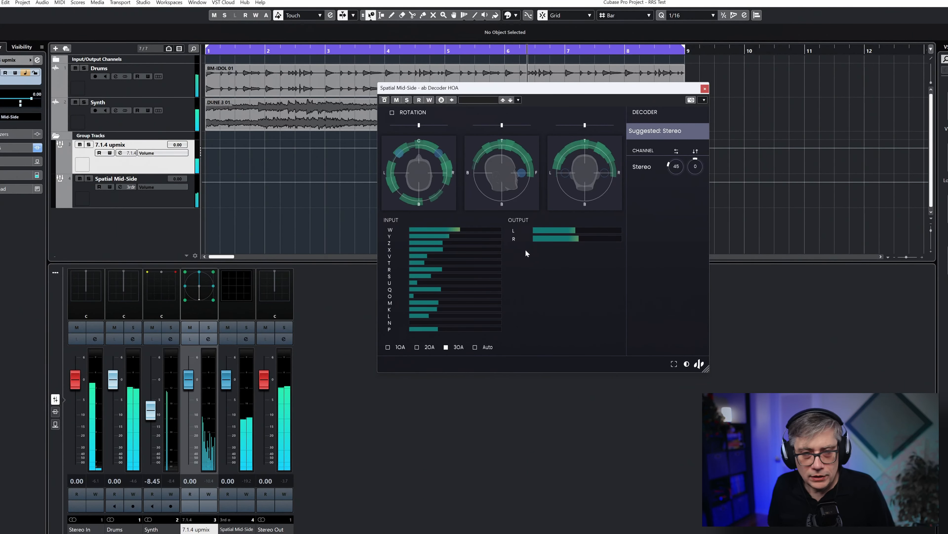
pyautogui.keyDown('ctrl'); pyautogui.click(151, 411); pyautogui.keyUp('ctrl')
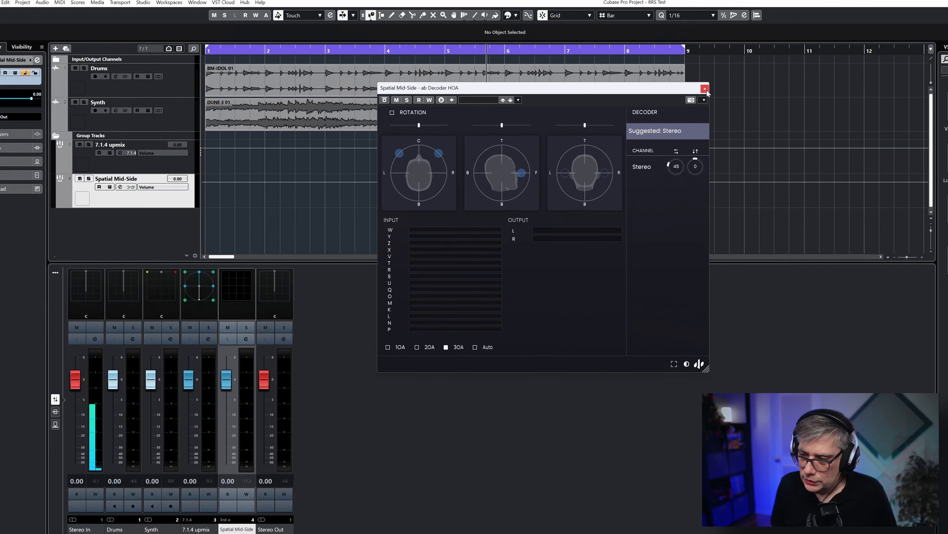
pyautogui.click(705, 89)
# Insert the RRS EQP-1A equalizer in the first insert slot of the Spatial Mid-Side group, leaving only the plug-in window open
pyautogui.click(252, 341)
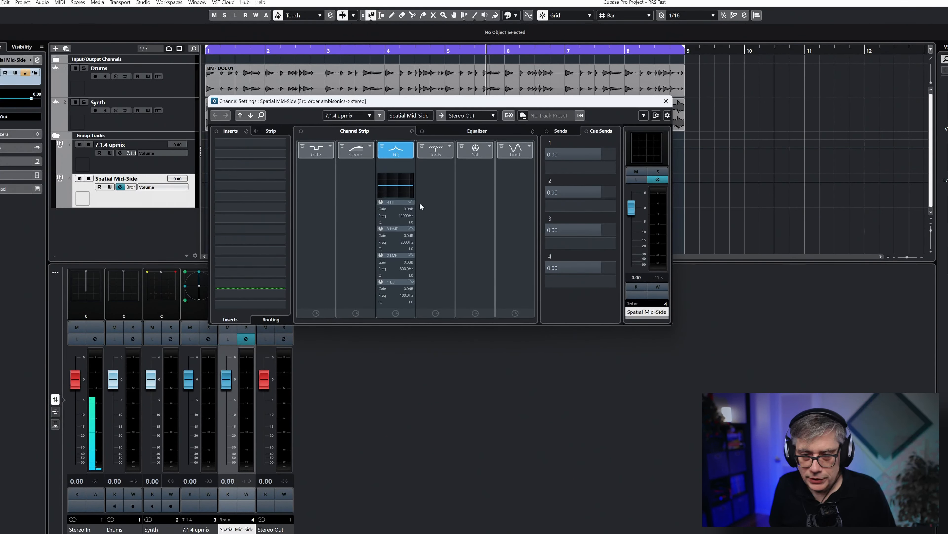
pyautogui.click(281, 144)
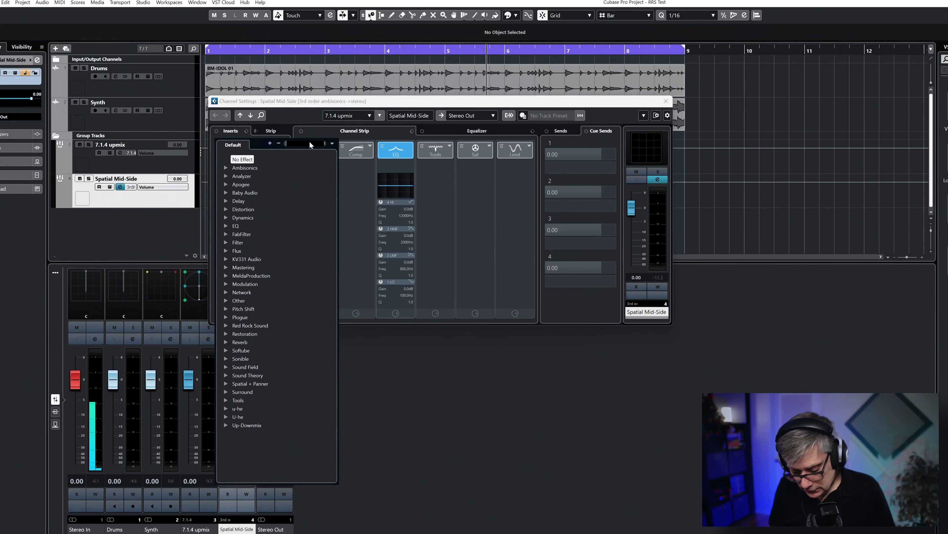
pyautogui.write('rrs')
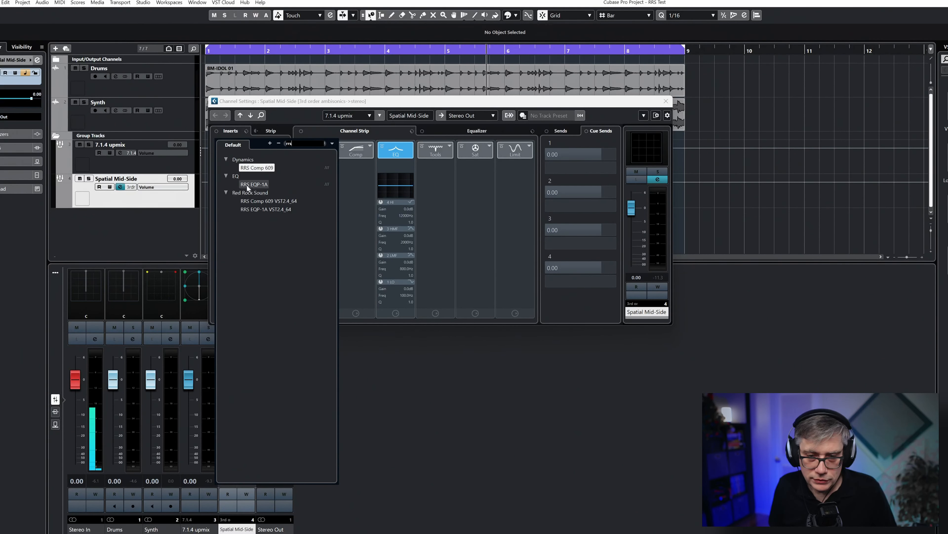
pyautogui.click(263, 184)
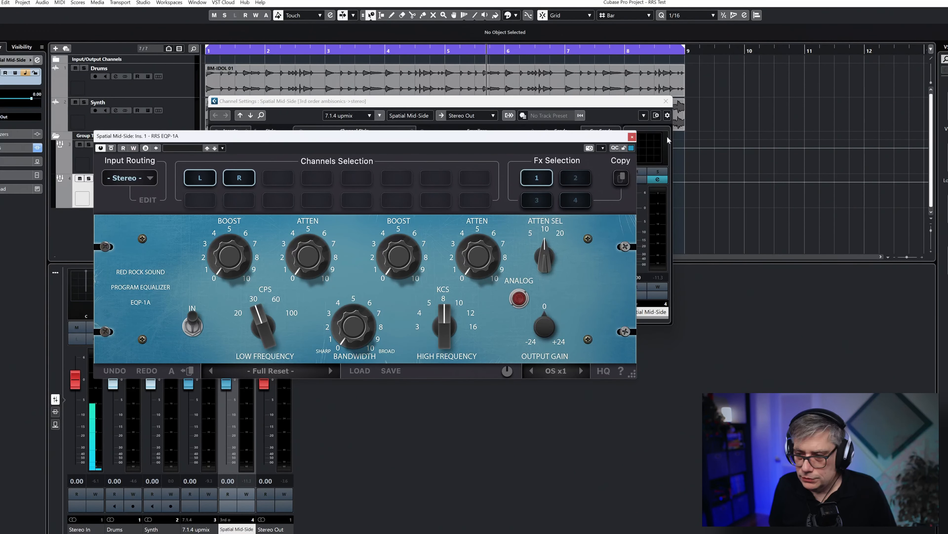
pyautogui.click(666, 102)
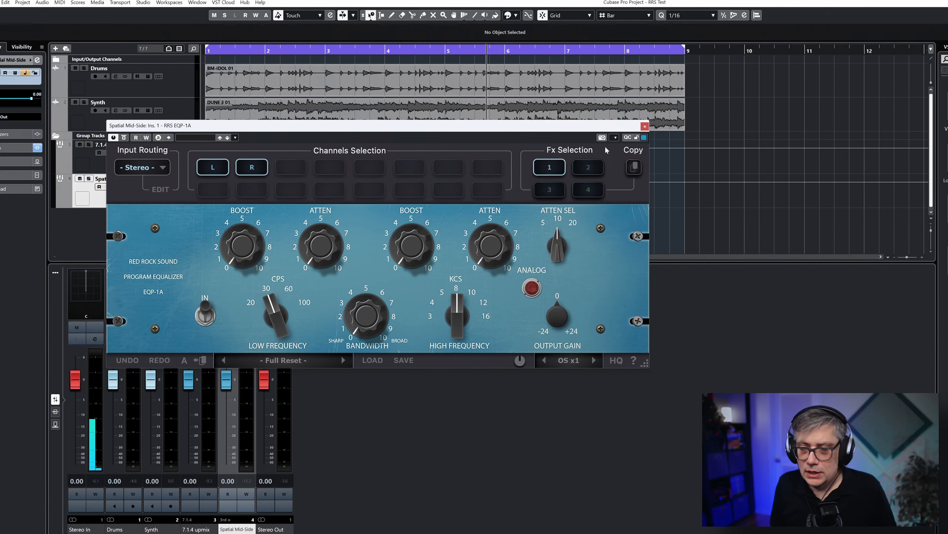
# Look through Fx selections 2, 3 and 4 of the EQP-1A and return to Fx 1
pyautogui.click(598, 170)
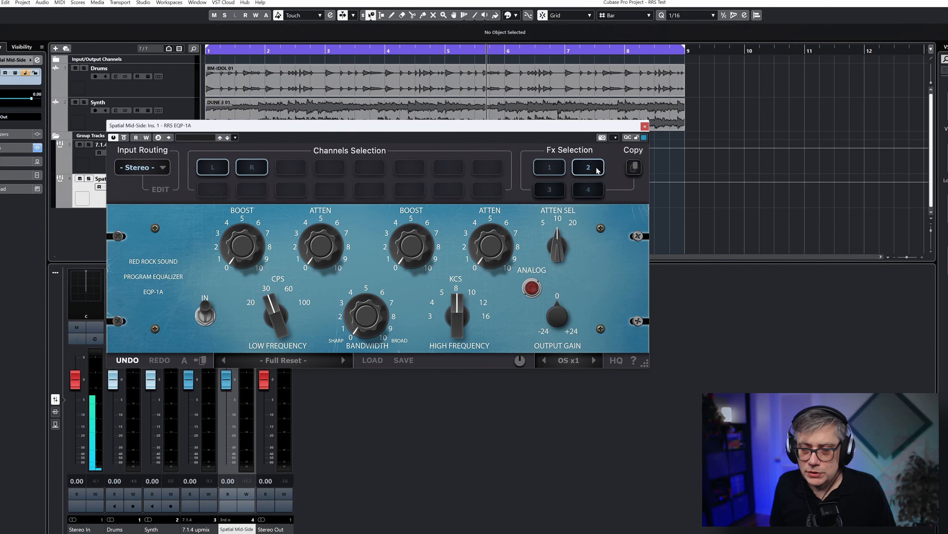
pyautogui.click(549, 195)
pyautogui.click(584, 190)
pyautogui.click(550, 169)
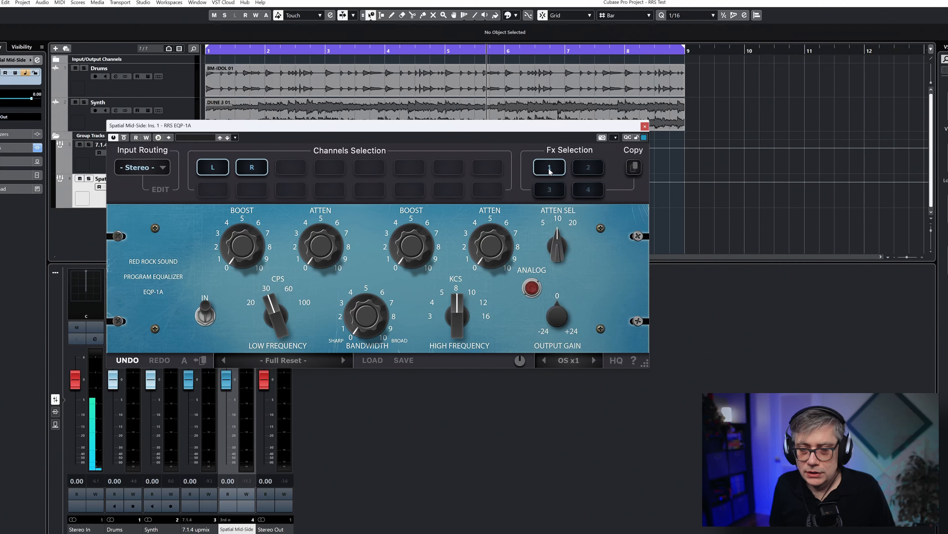
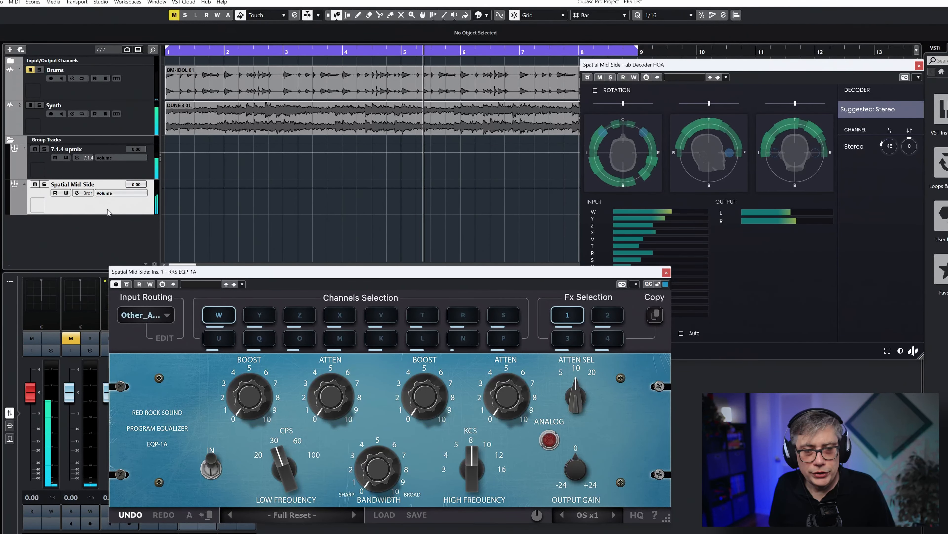
# In Fx 2 of the EQP-1A, set the low attenuation and the high boost to about 5 each
pyautogui.moveTo(310, 280); pyautogui.dragTo(220, 97)
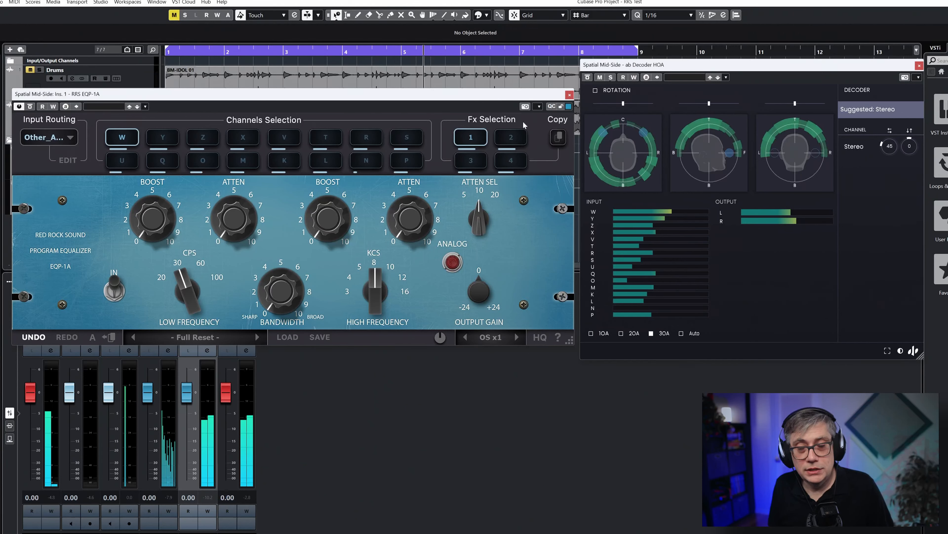
pyautogui.click(512, 140)
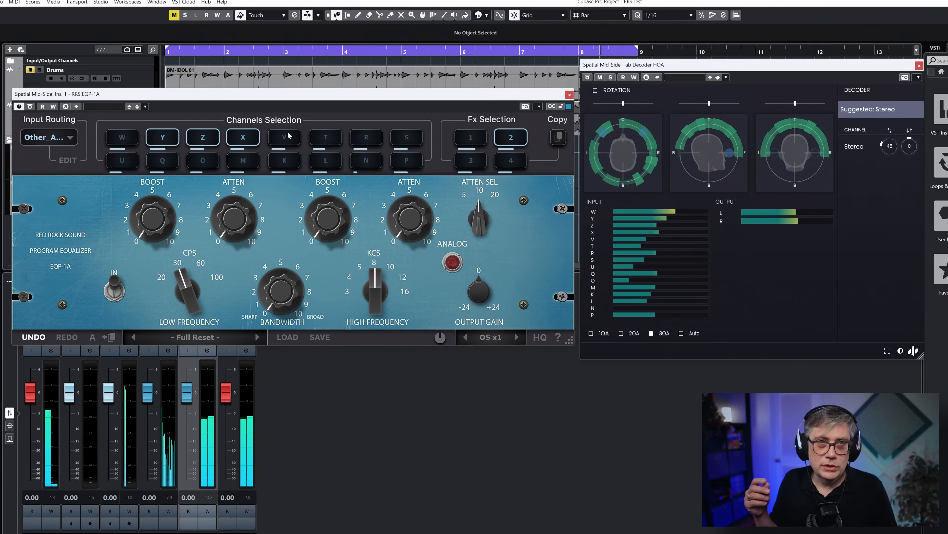
pyautogui.moveTo(213, 224); pyautogui.dragTo(227, 166)
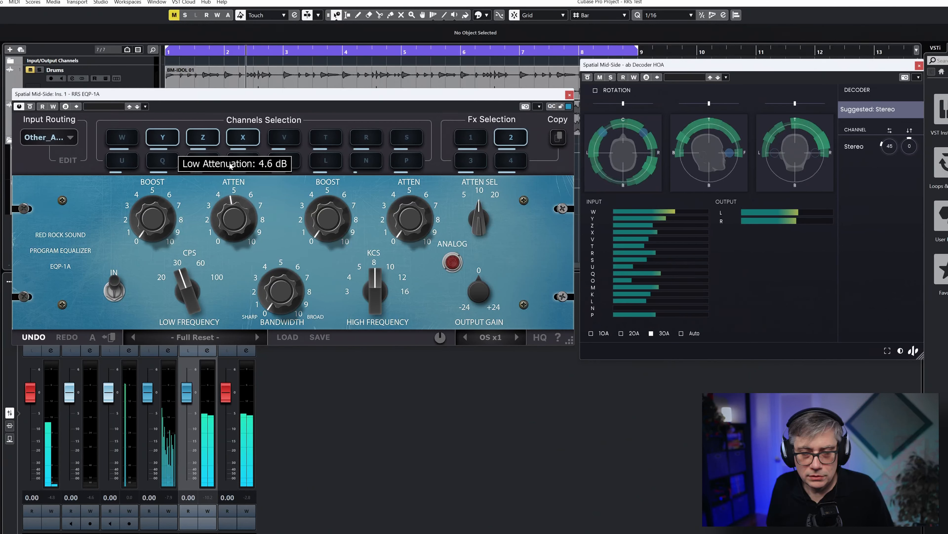
pyautogui.moveTo(331, 225); pyautogui.dragTo(328, 188)
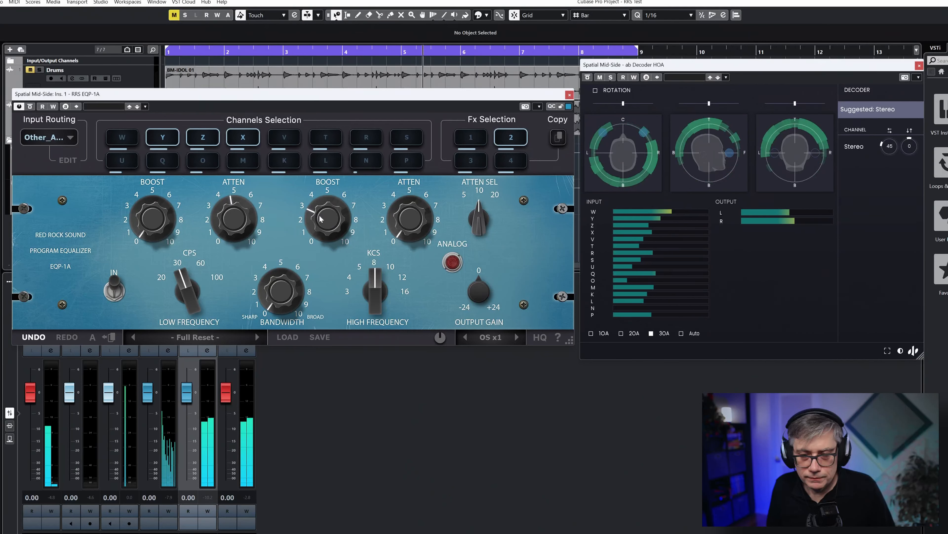
pyautogui.scroll(6, 335, 186)
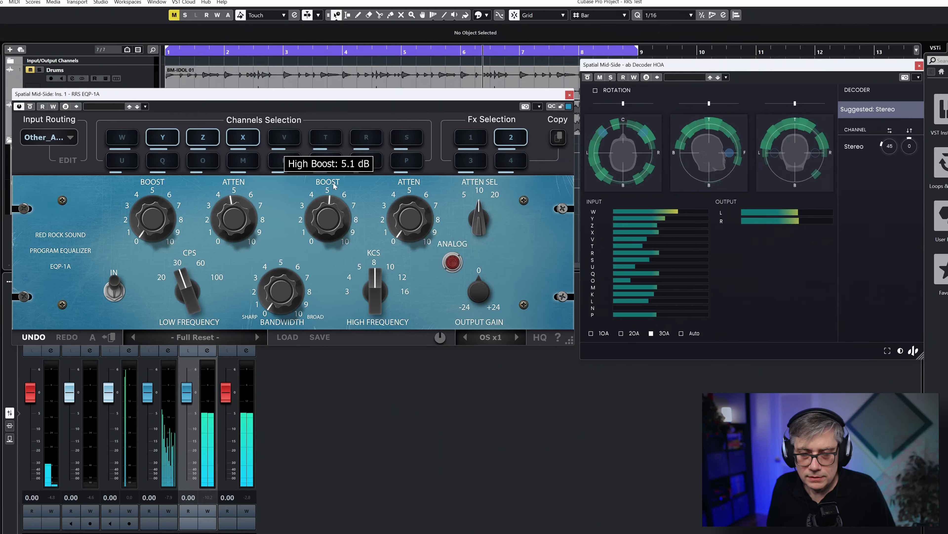
pyautogui.scroll(-1, 334, 187)
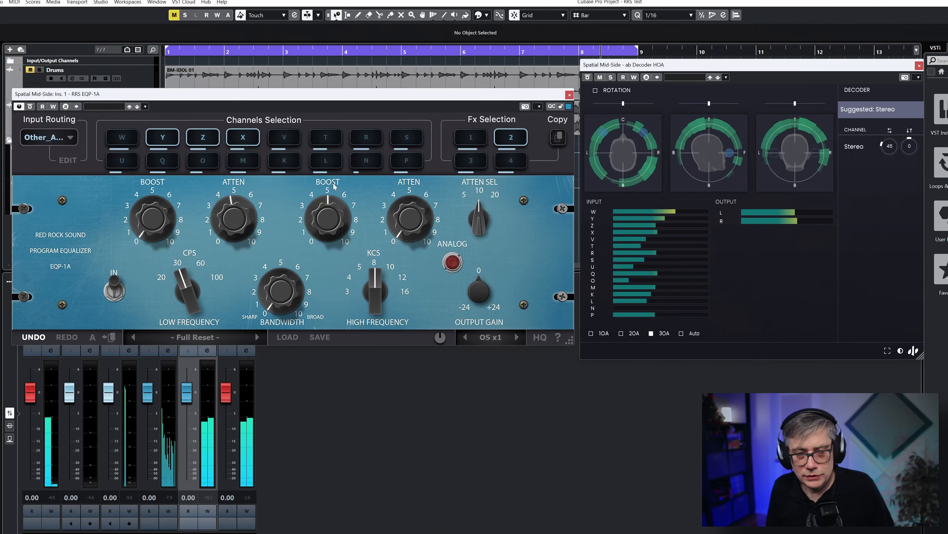
pyautogui.scroll(5, 240, 215)
pyautogui.scroll(-2, 240, 214)
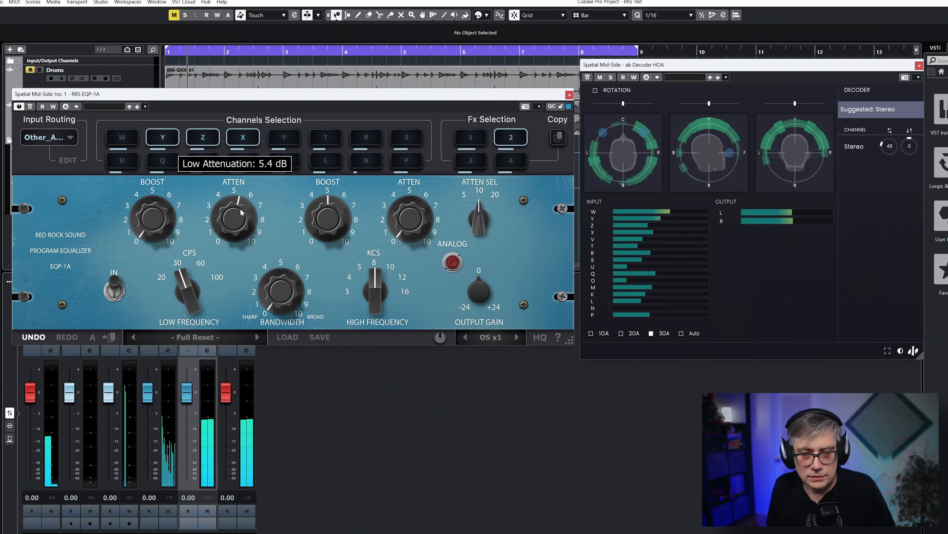
# In Fx 3, set the low attenuation to about 7, the high boost to about 2 and the high attenuation select to 5 kHz
pyautogui.click(469, 166)
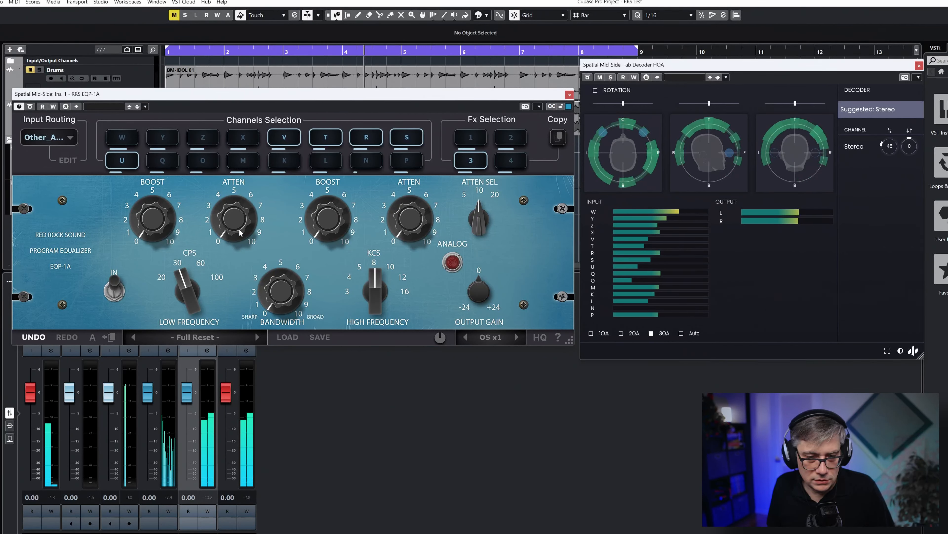
pyautogui.moveTo(239, 227)
pyautogui.moveTo(239, 227); pyautogui.dragTo(274, 122)
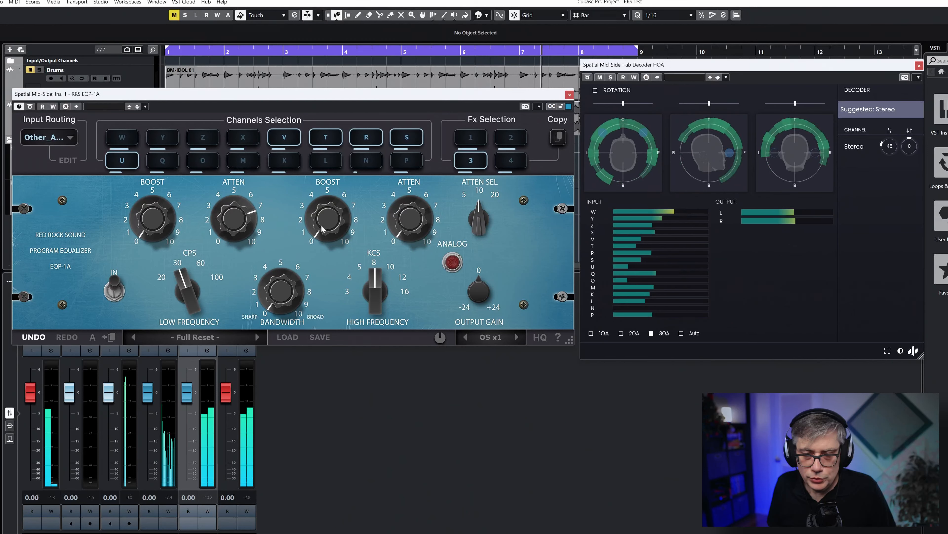
pyautogui.moveTo(322, 226); pyautogui.dragTo(320, 198)
pyautogui.moveTo(474, 232)
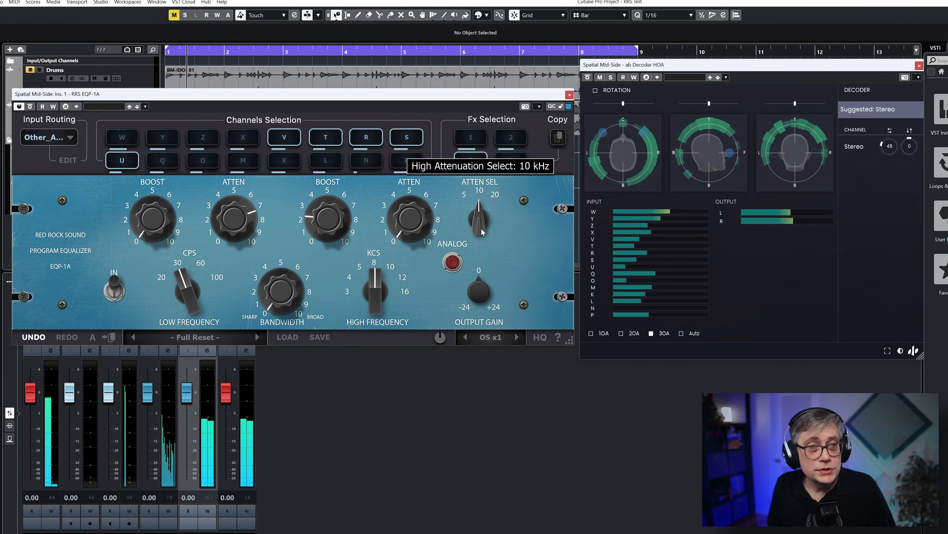
pyautogui.moveTo(479, 212); pyautogui.dragTo(481, 221)
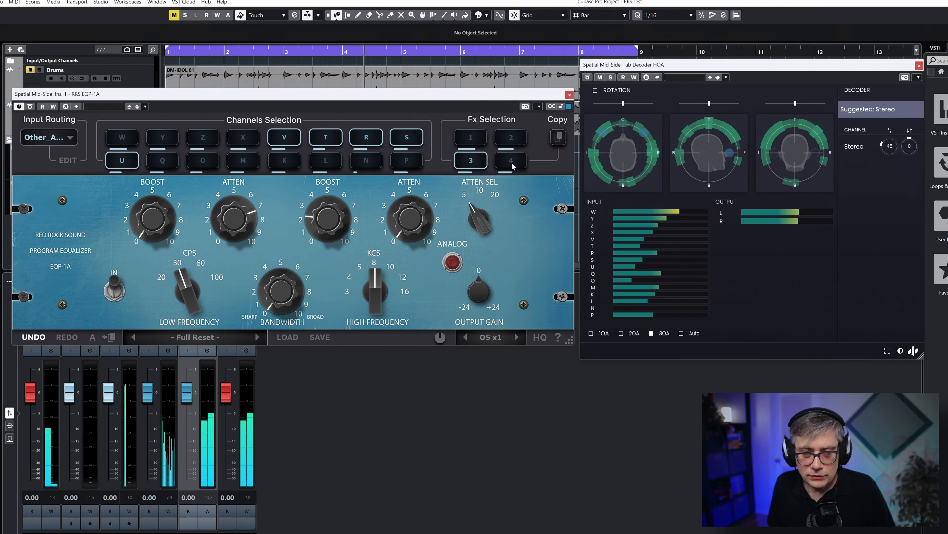
# In Fx 4, set the low attenuation to about 2.5, the high boost to about 4 and the high attenuation select to 5 kHz
pyautogui.click(513, 165)
pyautogui.moveTo(233, 228); pyautogui.dragTo(233, 215)
pyautogui.moveTo(328, 223); pyautogui.dragTo(327, 212)
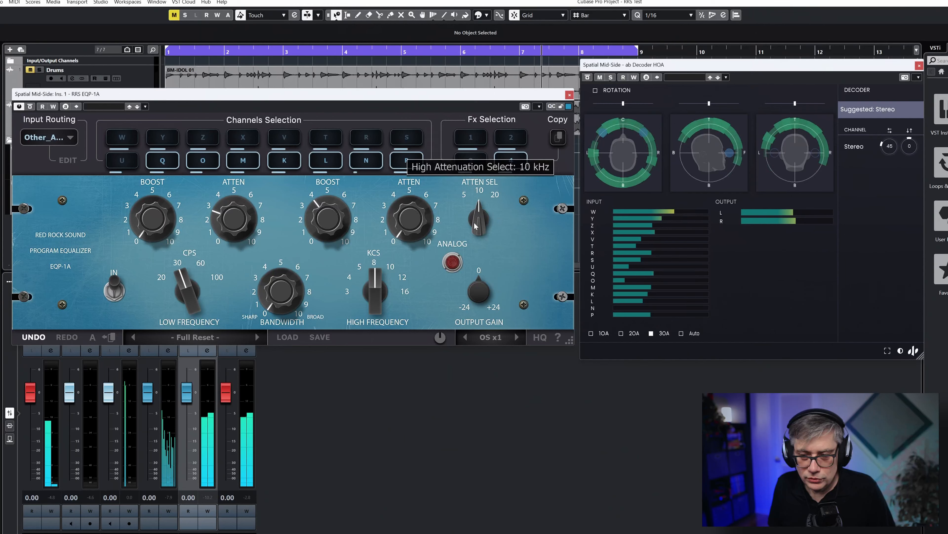
pyautogui.moveTo(466, 218); pyautogui.dragTo(467, 229)
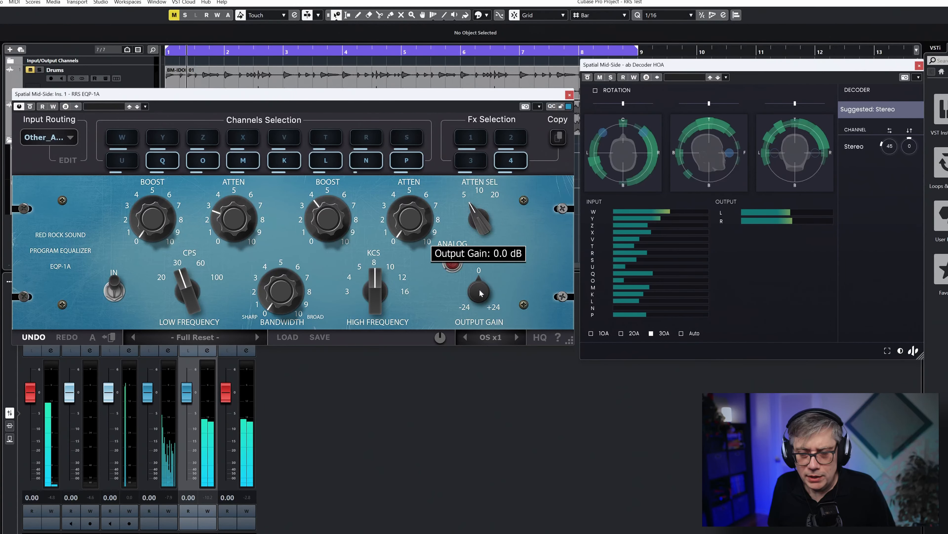
pyautogui.moveTo(481, 293); pyautogui.dragTo(474, 302)
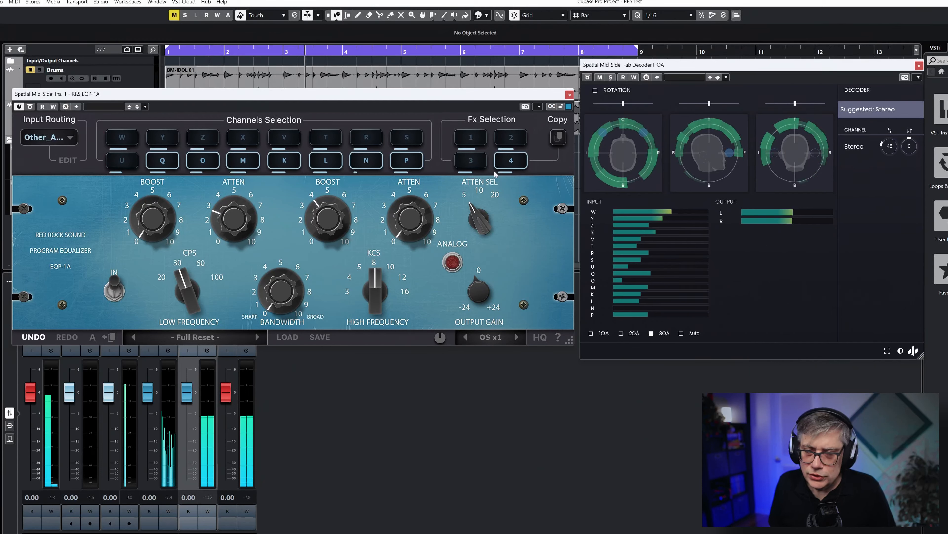
# Return to Fx 2 and raise its output gain slightly above 0 dB
pyautogui.click(511, 137)
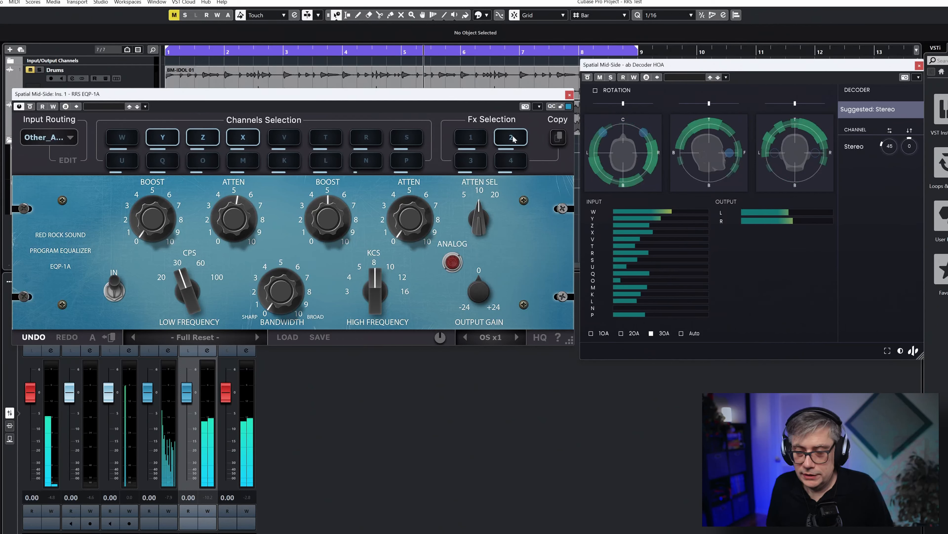
pyautogui.moveTo(476, 299)
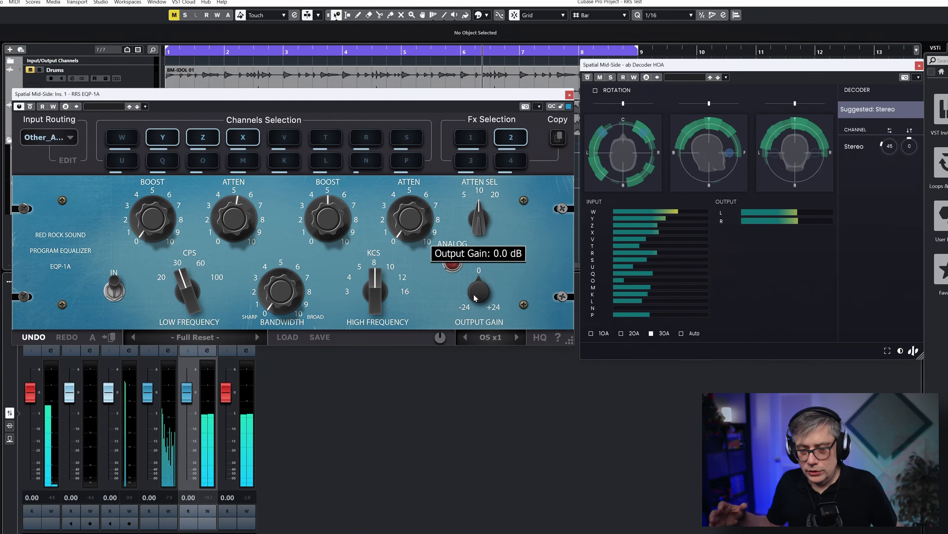
pyautogui.moveTo(475, 297); pyautogui.dragTo(479, 284)
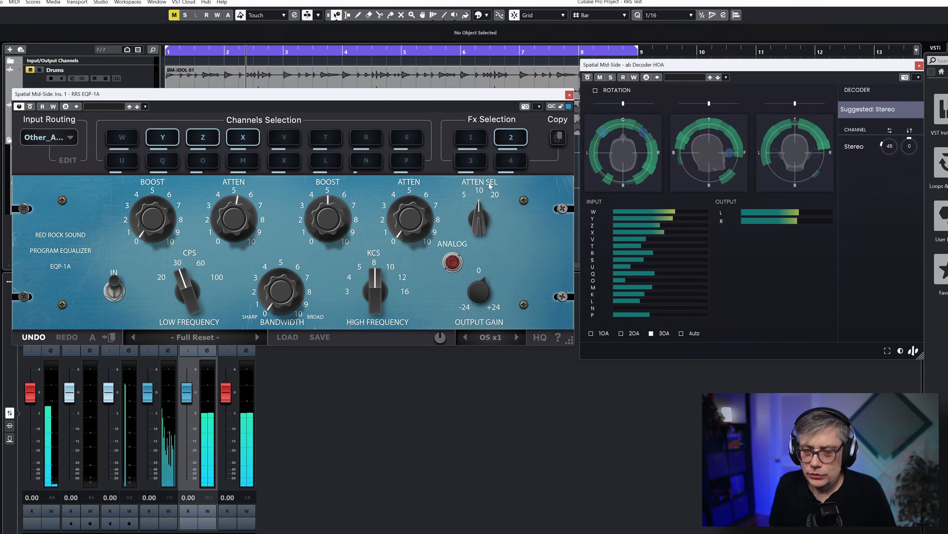
# In Fx 1, set the low boost to about 8, the output gain to about +0.4 dB and the low frequency to 100 Hz
pyautogui.click(473, 139)
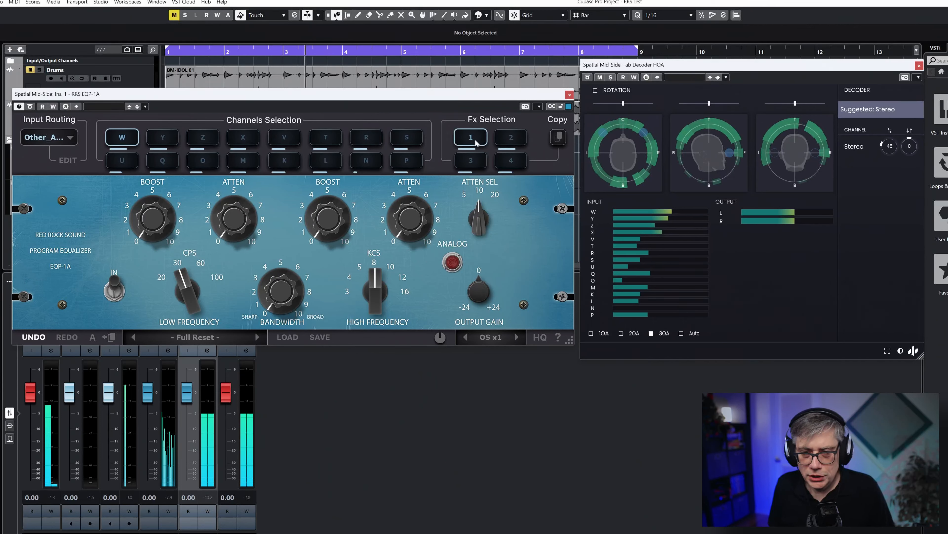
pyautogui.moveTo(155, 223)
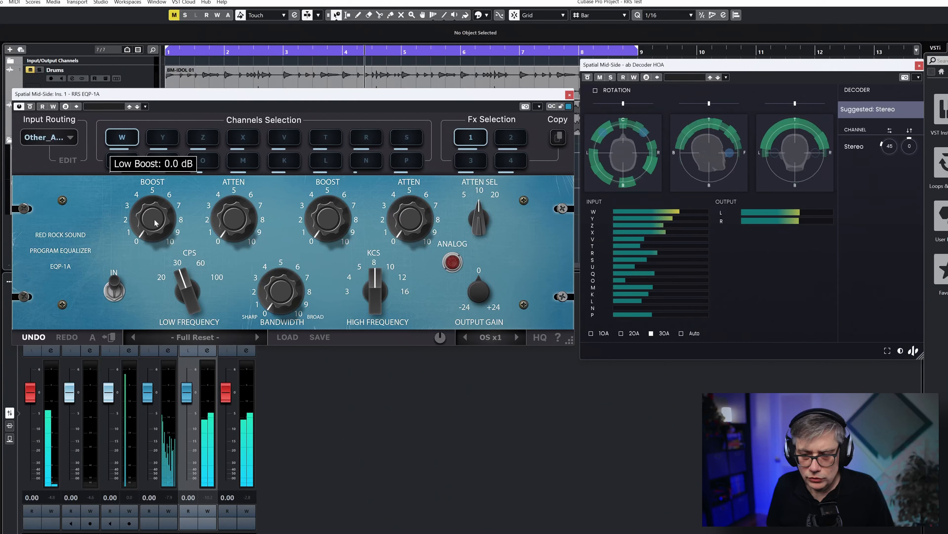
pyautogui.moveTo(153, 223); pyautogui.dragTo(163, 104)
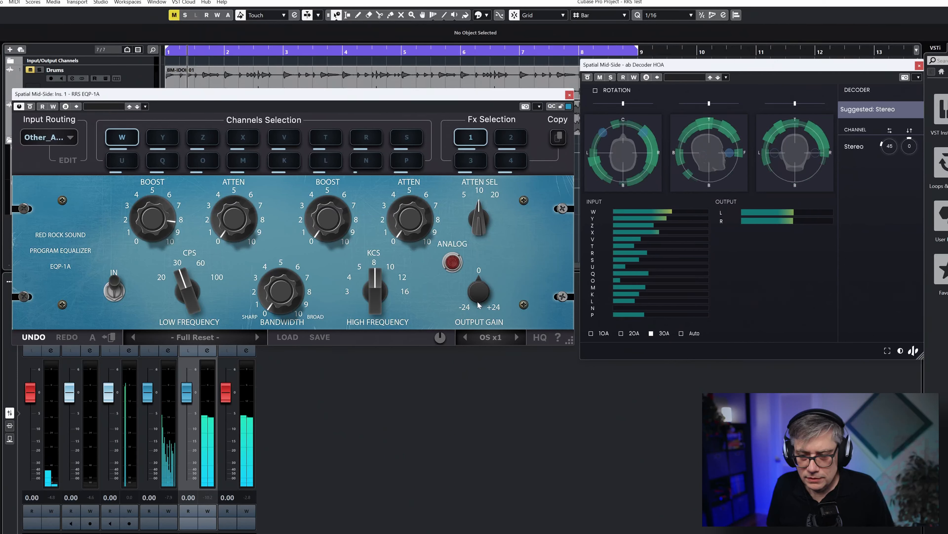
pyautogui.moveTo(479, 301)
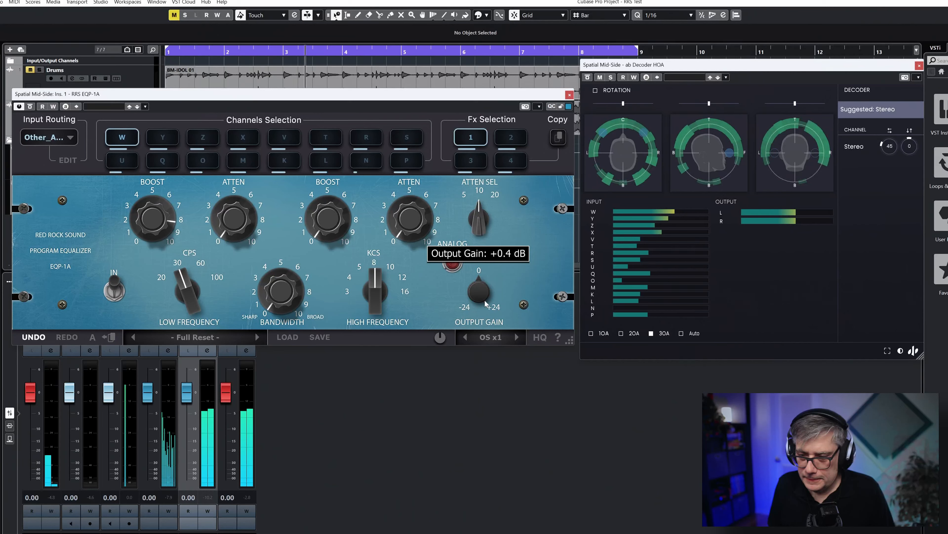
pyautogui.moveTo(187, 299)
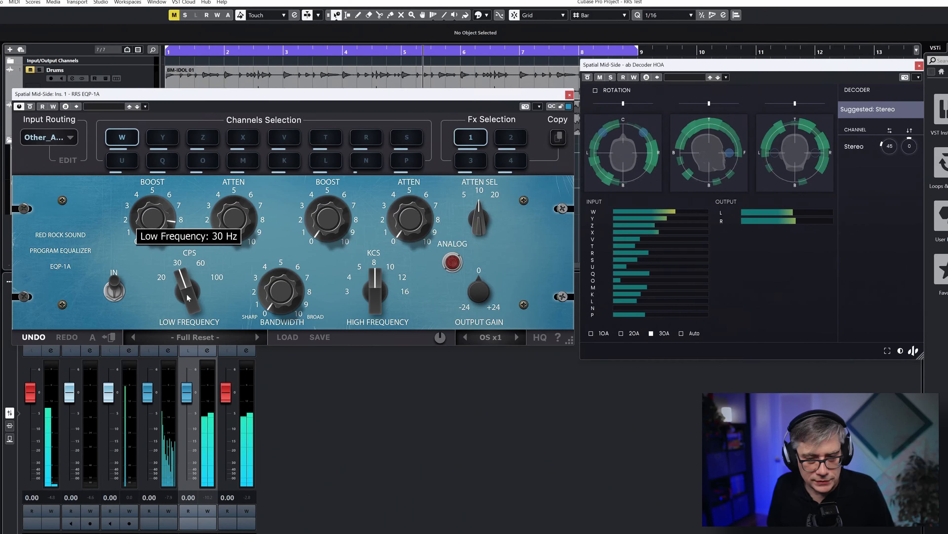
pyautogui.moveTo(188, 297); pyautogui.dragTo(190, 272)
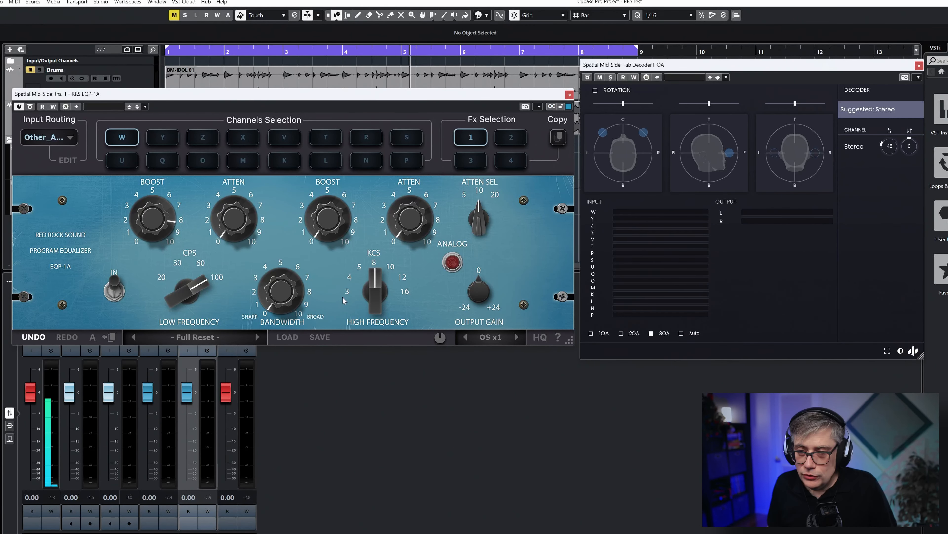
# Close the EQP-1A and insert the RRS Comp 609 in the second insert slot of the Spatial Mid-Side channel
pyautogui.click(570, 96)
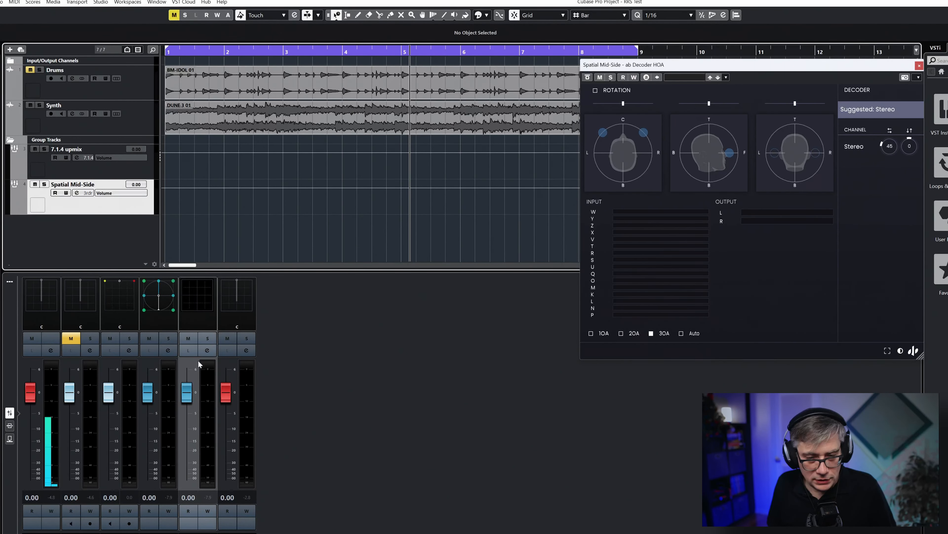
pyautogui.click(208, 350)
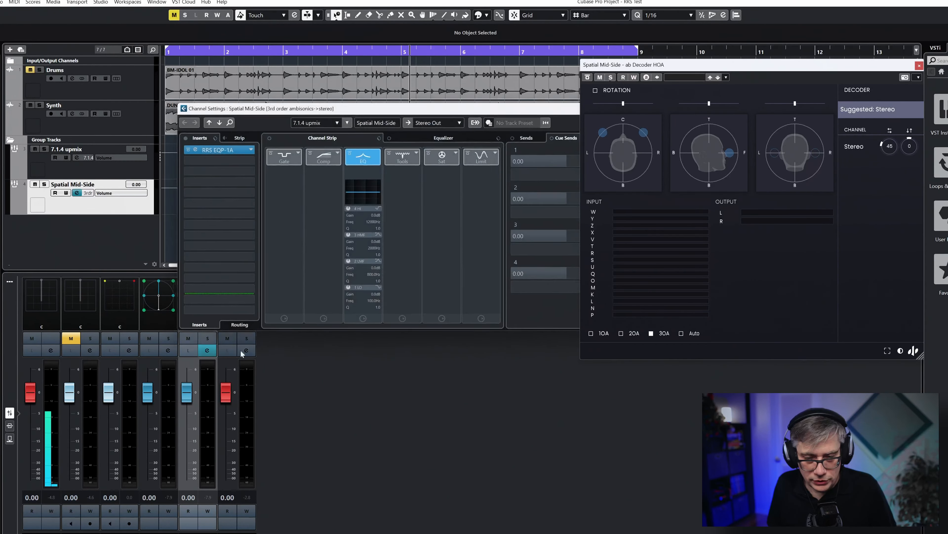
pyautogui.click(245, 160)
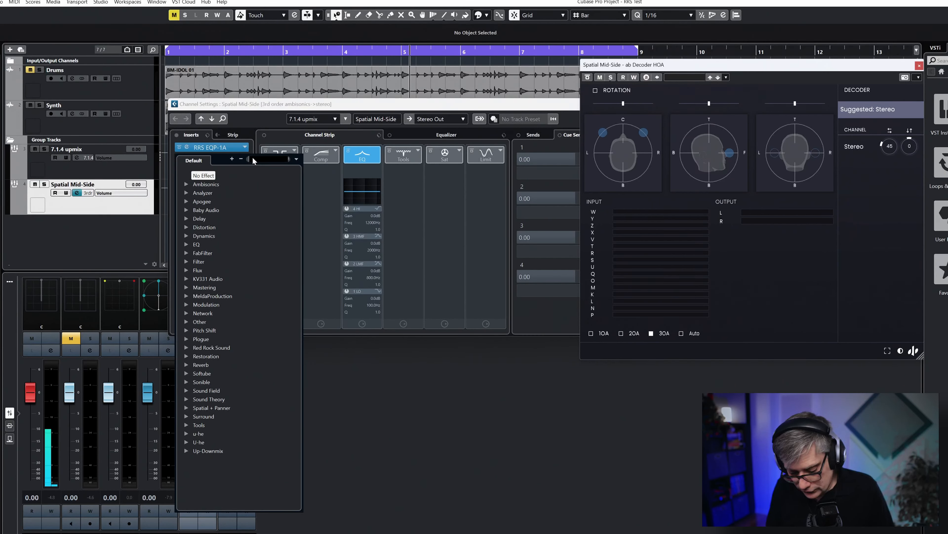
pyautogui.write('rrs')
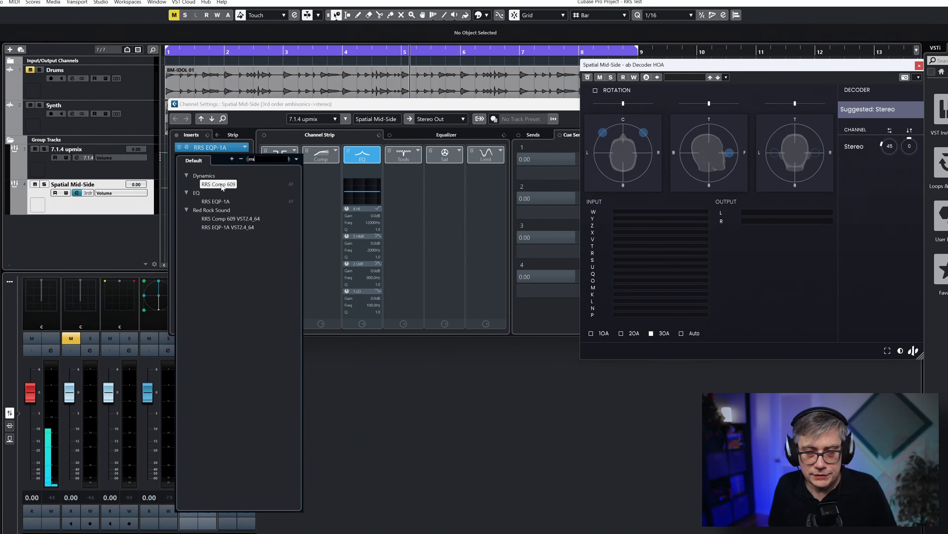
pyautogui.click(224, 184)
# Enlarge the Comp 609 window, close the Spatial Mid-Side channel settings and place the compressor beside the decoder
pyautogui.moveTo(530, 160); pyautogui.dragTo(386, 71)
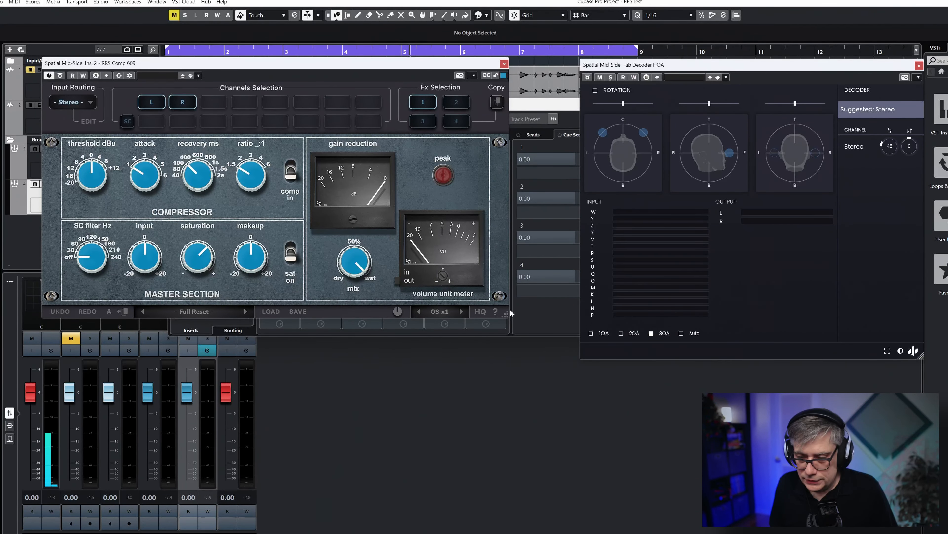
pyautogui.moveTo(506, 315); pyautogui.dragTo(568, 390)
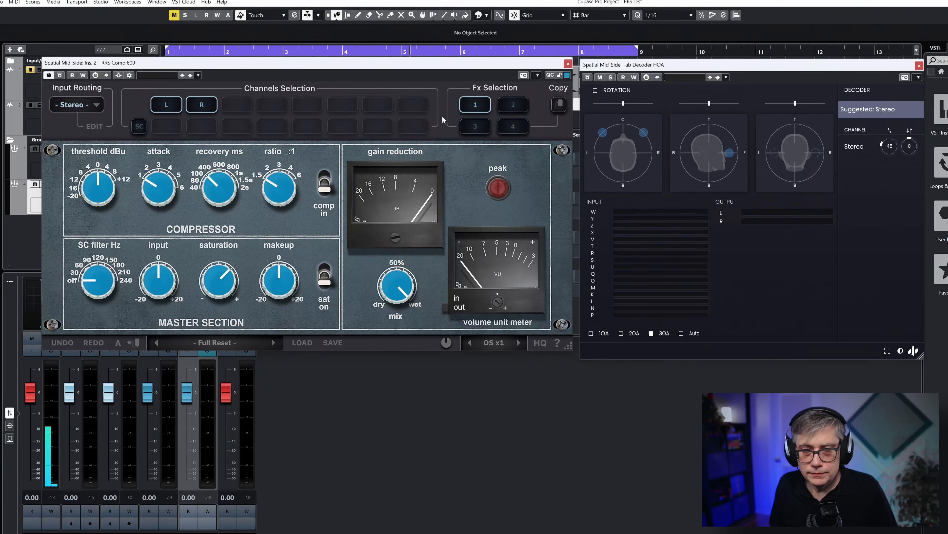
pyautogui.moveTo(436, 67); pyautogui.dragTo(399, 152)
pyautogui.moveTo(465, 102); pyautogui.dragTo(291, 65)
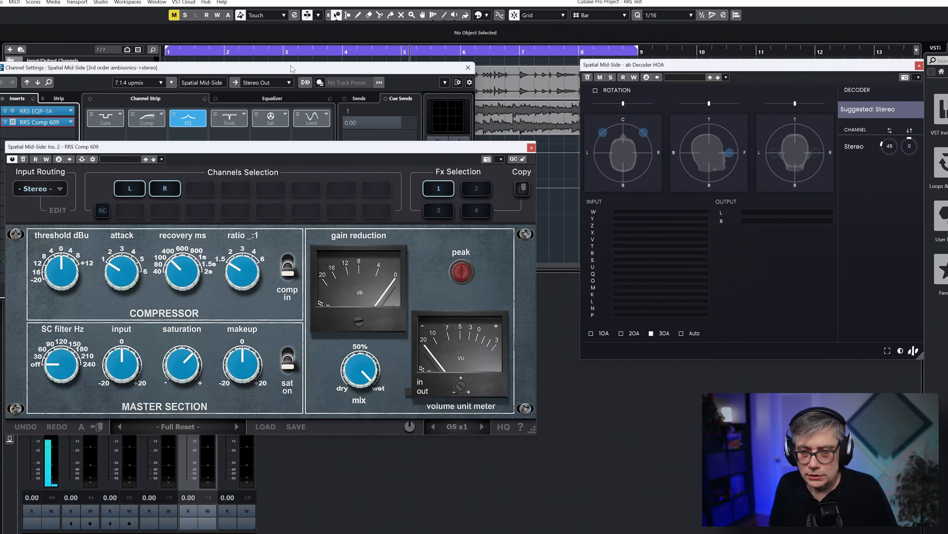
pyautogui.click(468, 67)
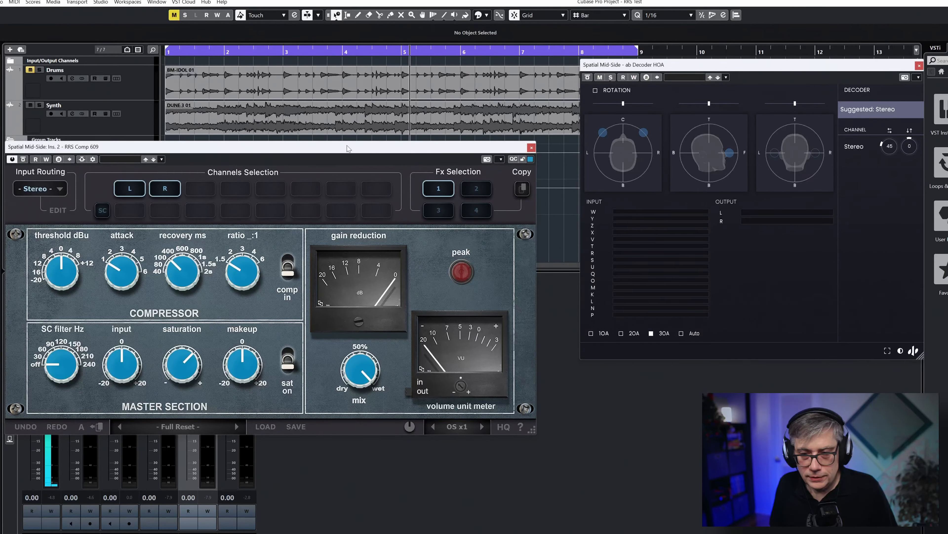
pyautogui.moveTo(374, 160); pyautogui.dragTo(401, 92)
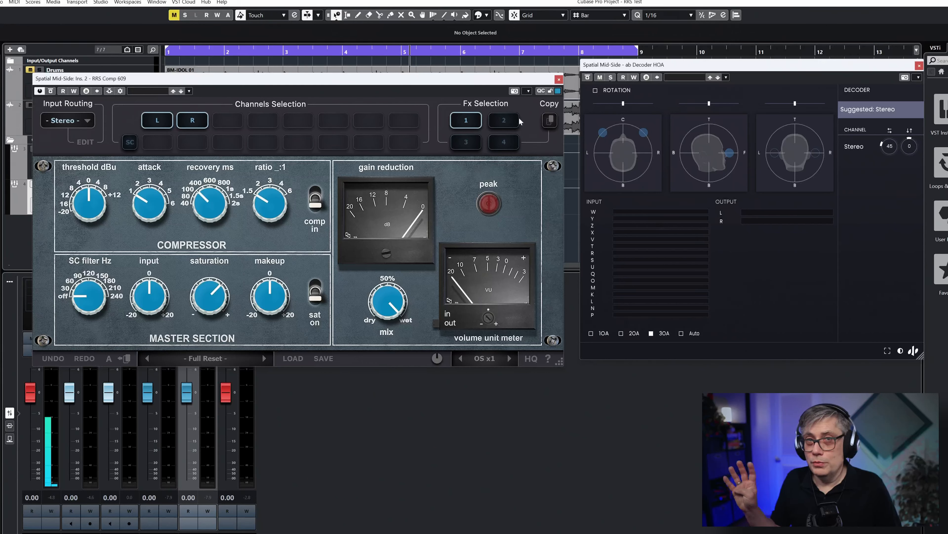
# Set the Comp 609's input routing to Other_Ambisonics after briefly switching to Fx 2 and looking into the routing edit mode
pyautogui.click(498, 118)
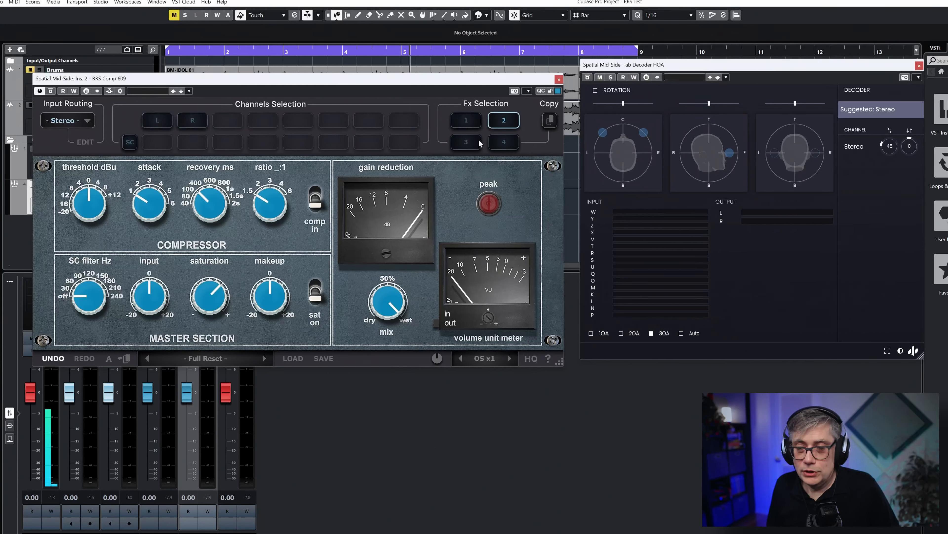
pyautogui.click(466, 122)
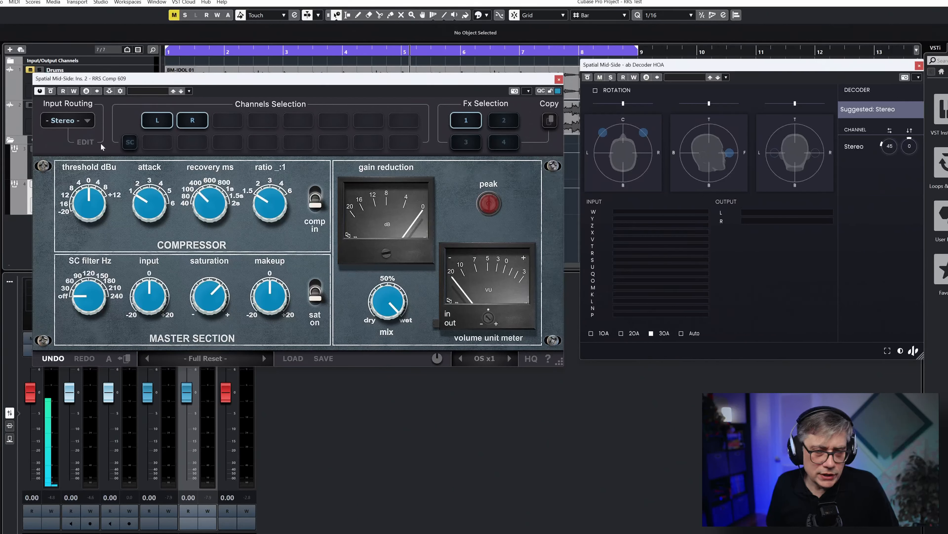
pyautogui.click(85, 142)
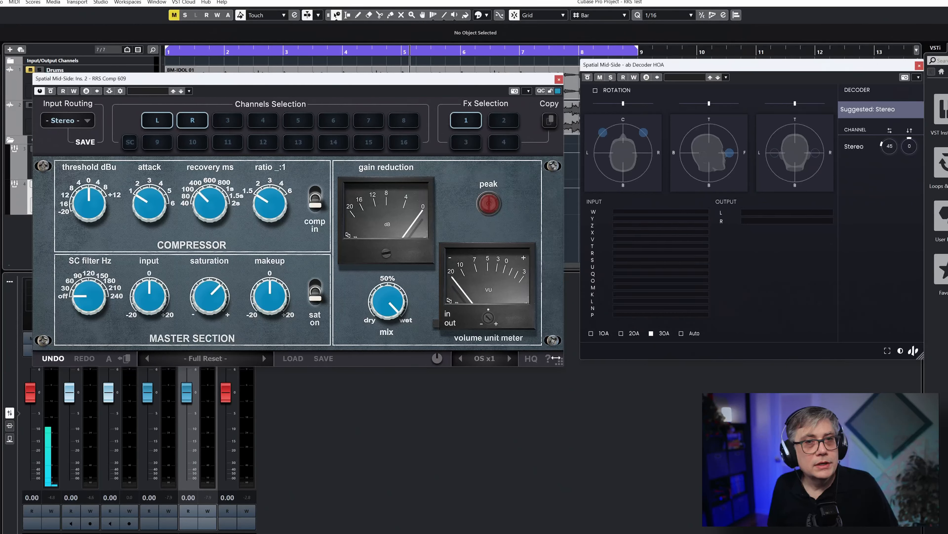
pyautogui.click(84, 119)
pyautogui.click(88, 121)
pyautogui.click(90, 123)
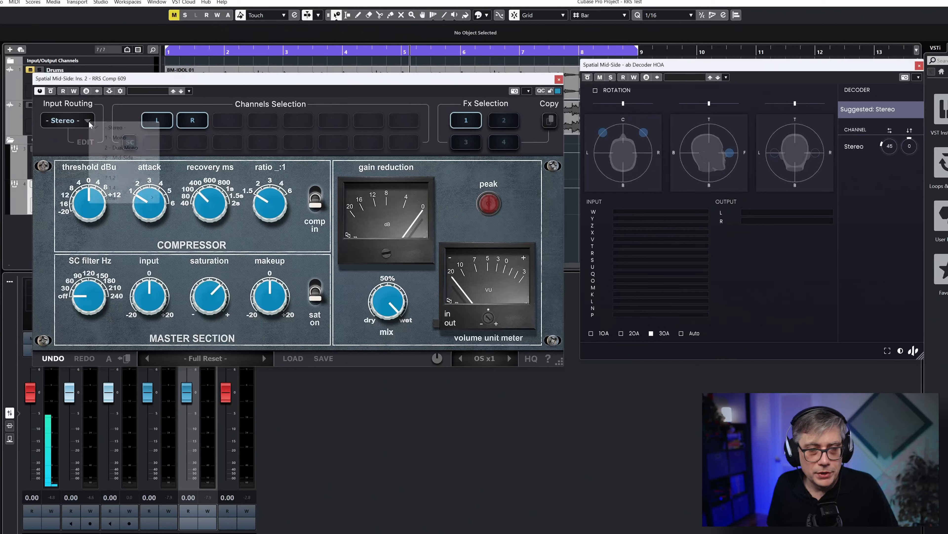
pyautogui.moveTo(151, 198)
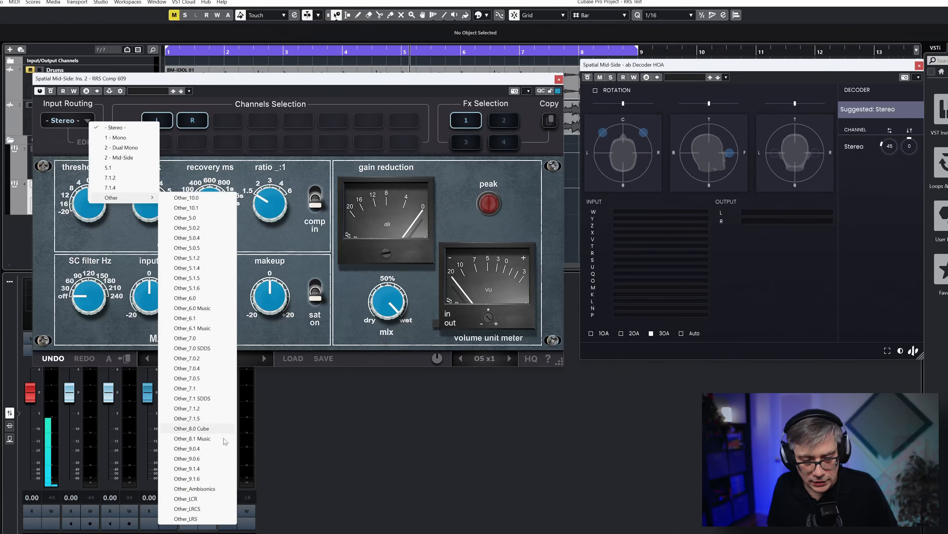
pyautogui.click(215, 489)
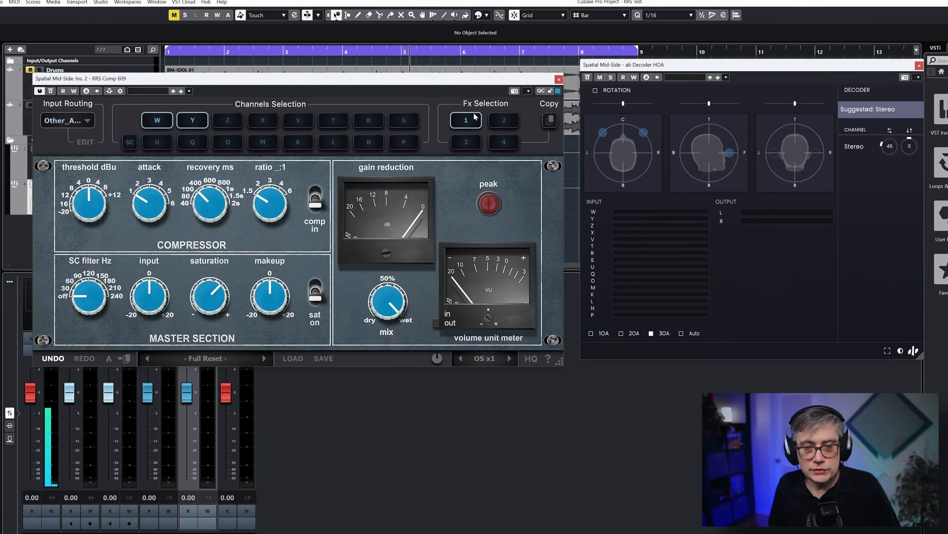
# Assign the channels by ambisonic order: Y, Z and X to Fx 2, V, T, R, S and U to Fx 3, and Q through P to Fx 4
pyautogui.click(509, 123)
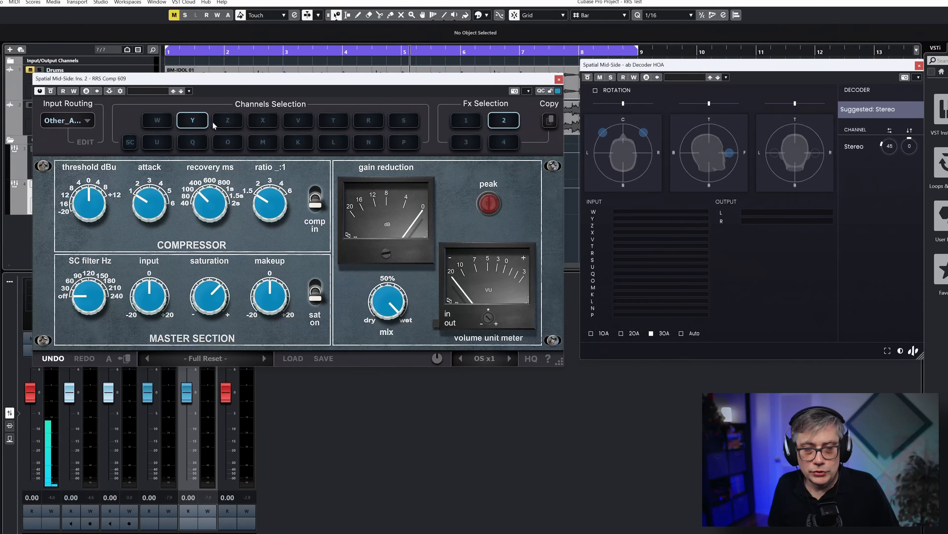
pyautogui.moveTo(255, 277)
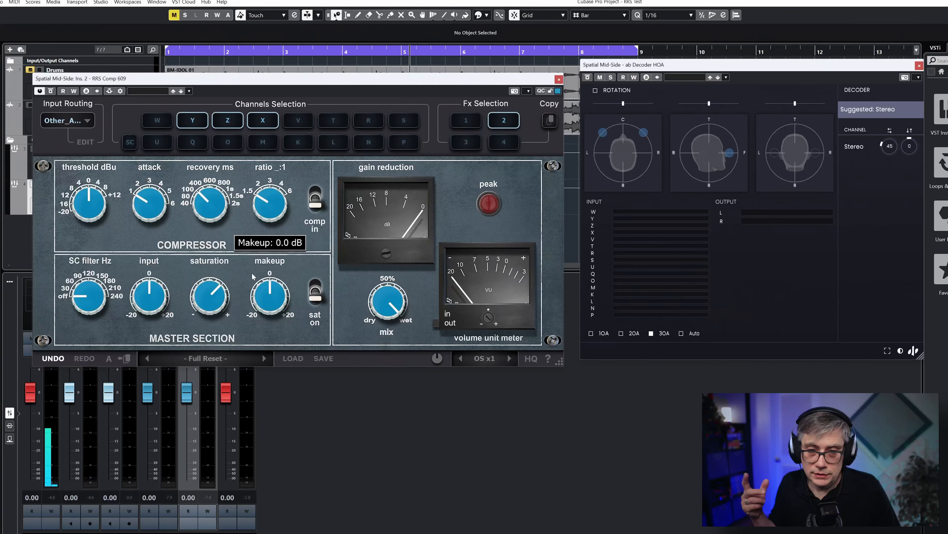
pyautogui.click(464, 145)
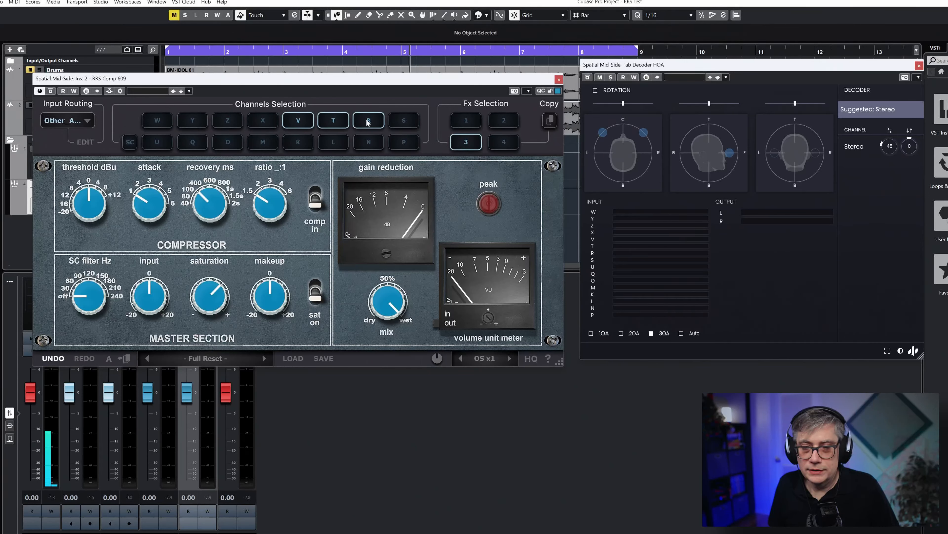
pyautogui.moveTo(327, 285)
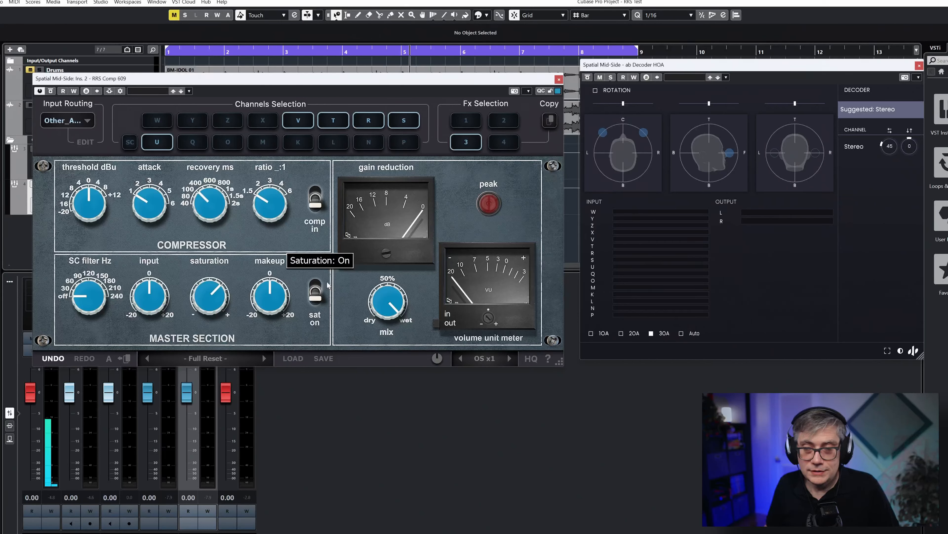
pyautogui.click(511, 145)
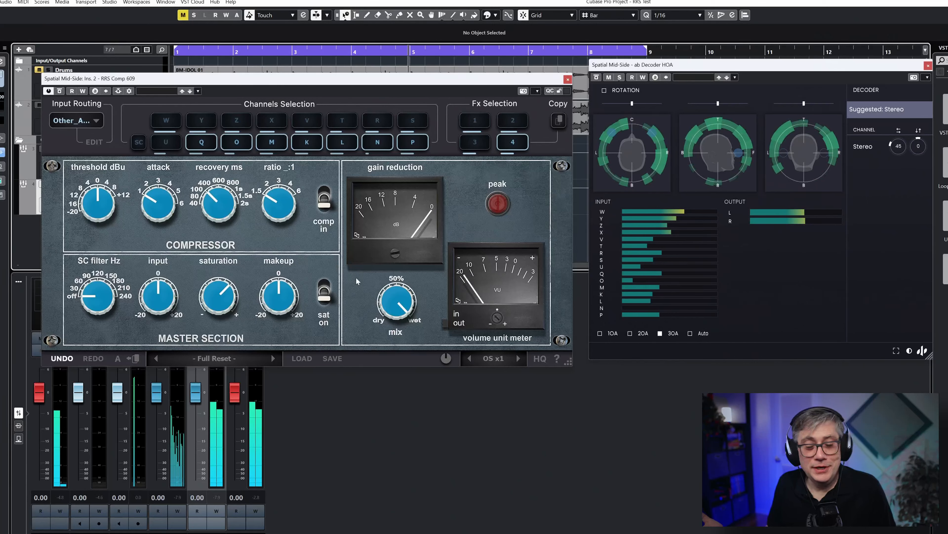
# In Fx 4, lower the threshold to about -16 dBu, try a strong makeup boost and settle the makeup slightly below 0 dB
pyautogui.moveTo(97, 204); pyautogui.dragTo(92, 281)
pyautogui.moveTo(280, 297)
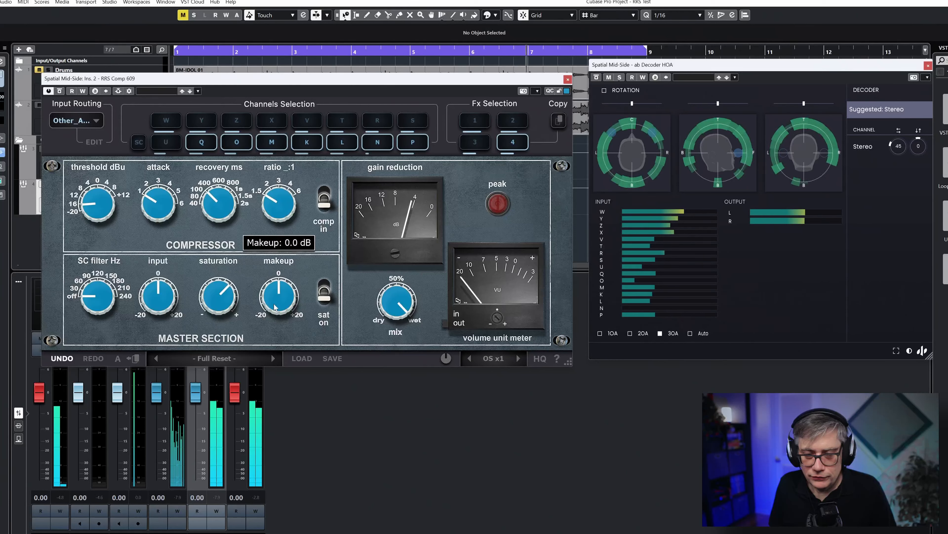
pyautogui.moveTo(275, 307); pyautogui.dragTo(294, 253)
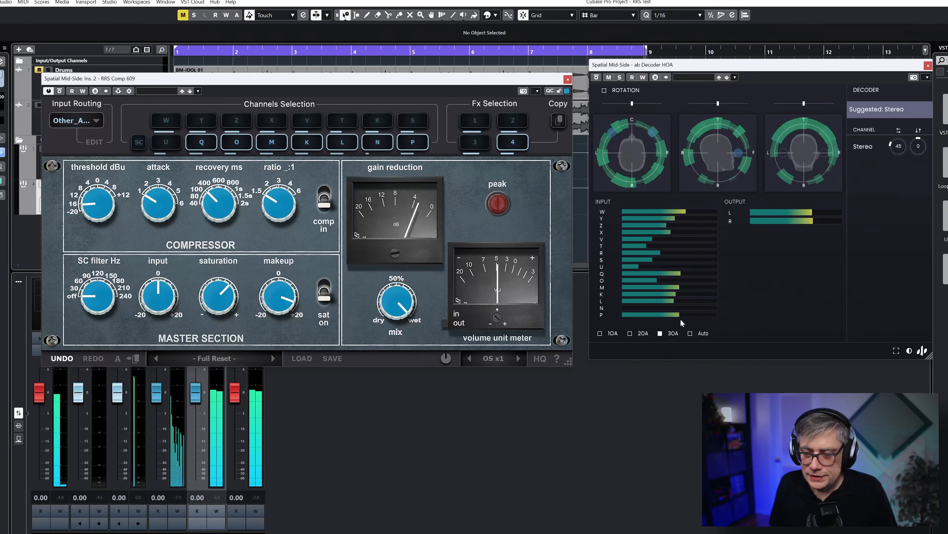
pyautogui.moveTo(278, 304); pyautogui.dragTo(285, 358)
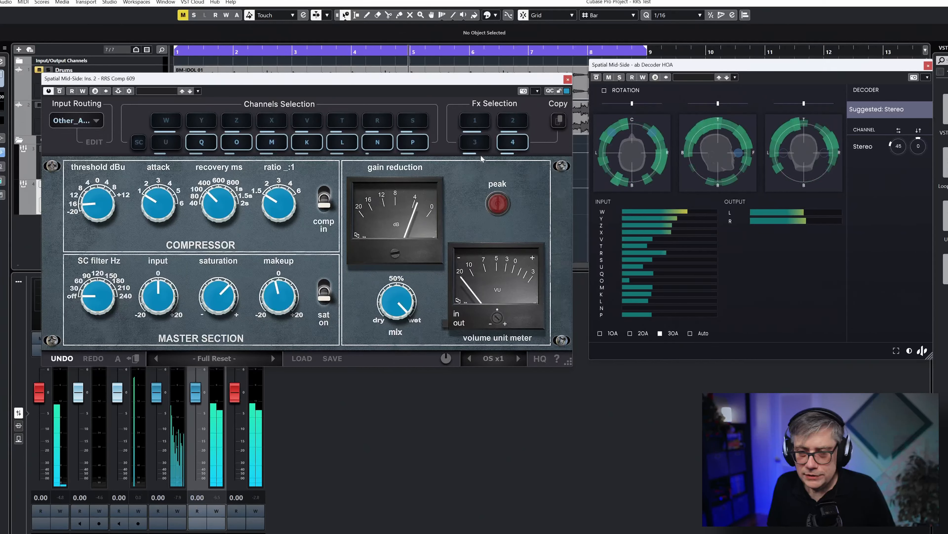
# In Fx 3, lower the threshold to about -12 dBu and set the ratio to 3:1
pyautogui.click(477, 143)
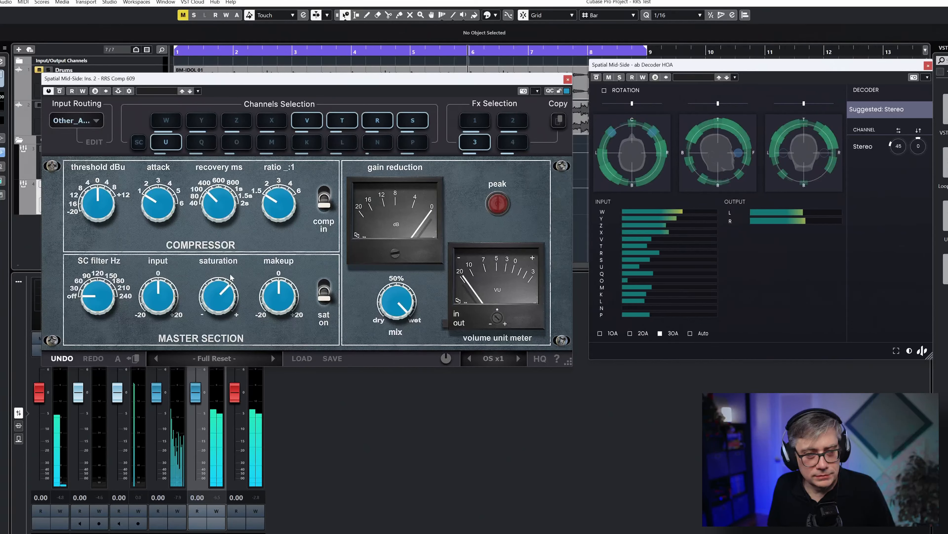
pyautogui.moveTo(91, 216); pyautogui.dragTo(93, 245)
pyautogui.moveTo(279, 208); pyautogui.dragTo(291, 171)
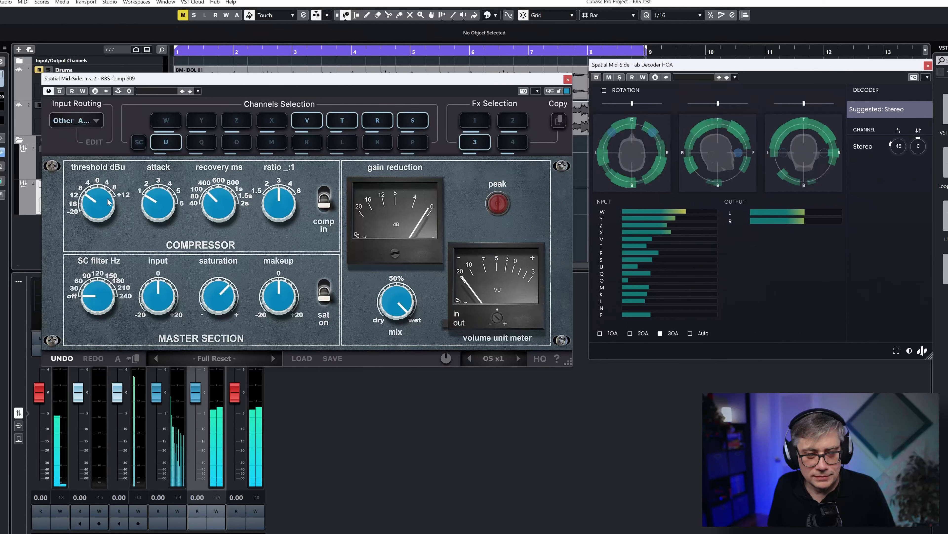
pyautogui.moveTo(97, 203); pyautogui.dragTo(97, 217)
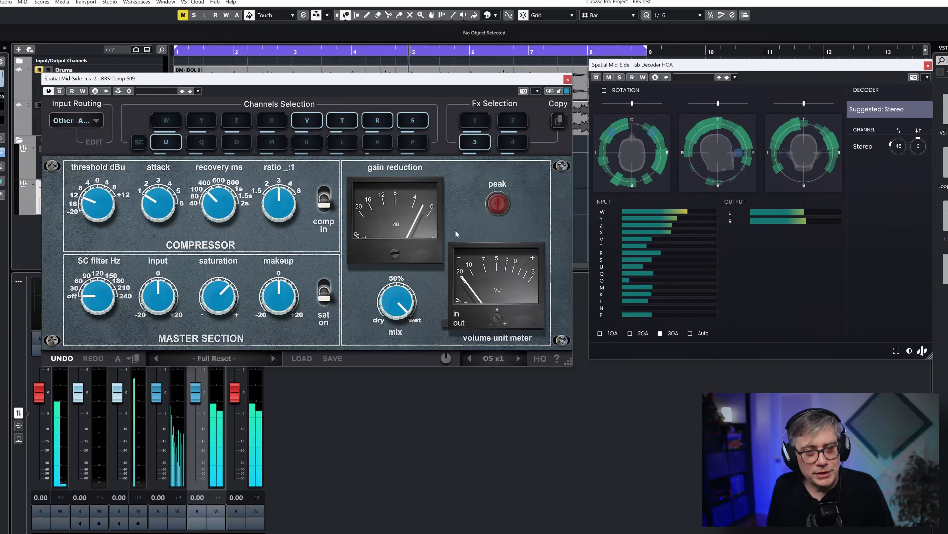
# Switch to Fx 1, add Drums as the compressor's side-chain source and move the plug-in window clear of the mixer faders
pyautogui.click(476, 122)
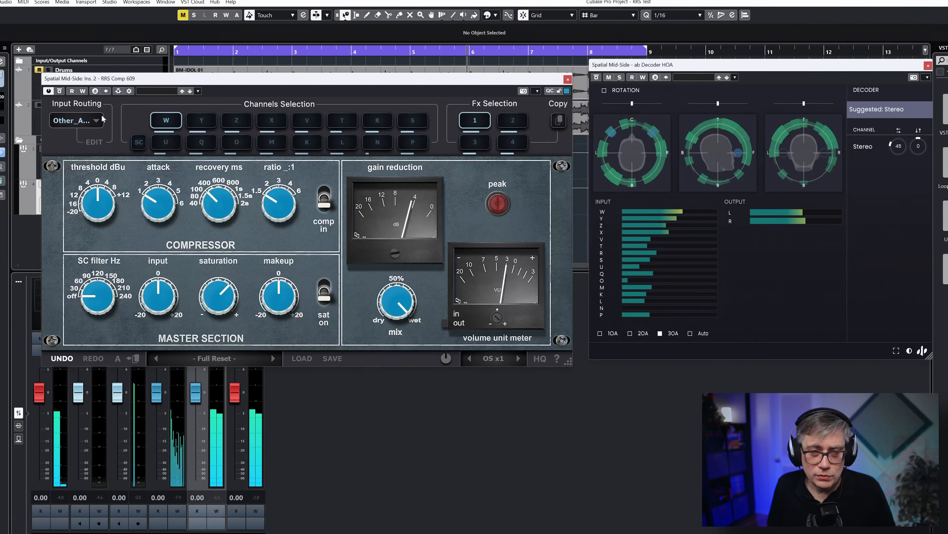
pyautogui.click(129, 92)
pyautogui.click(239, 179)
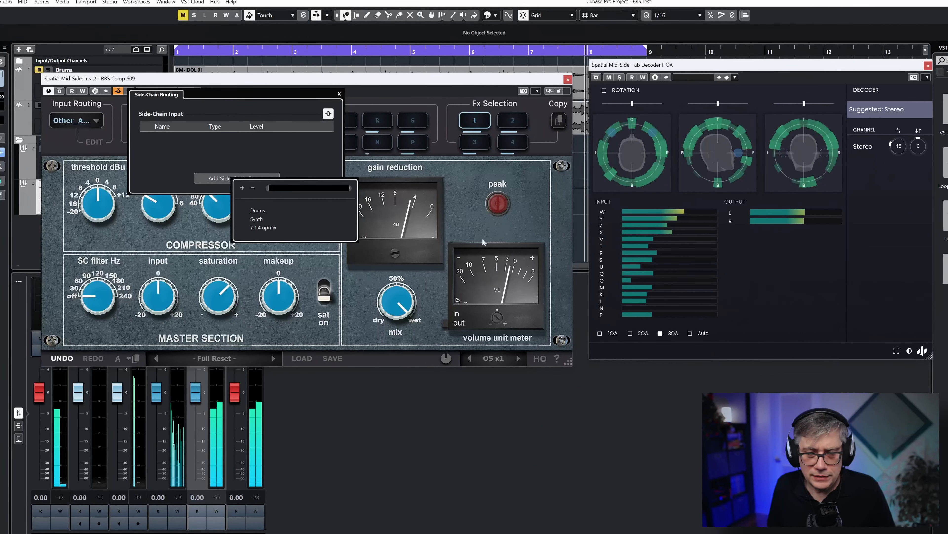
pyautogui.click(258, 210)
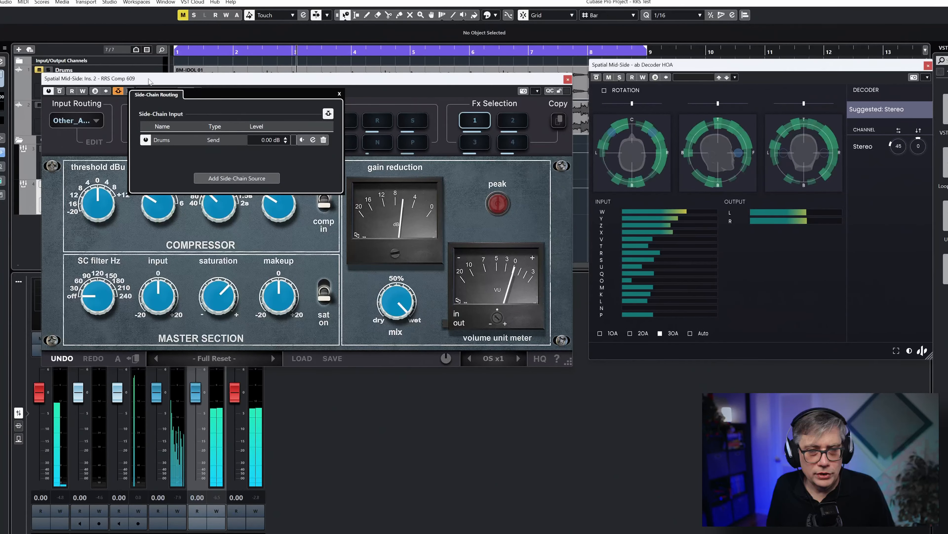
pyautogui.moveTo(149, 82); pyautogui.dragTo(138, 113)
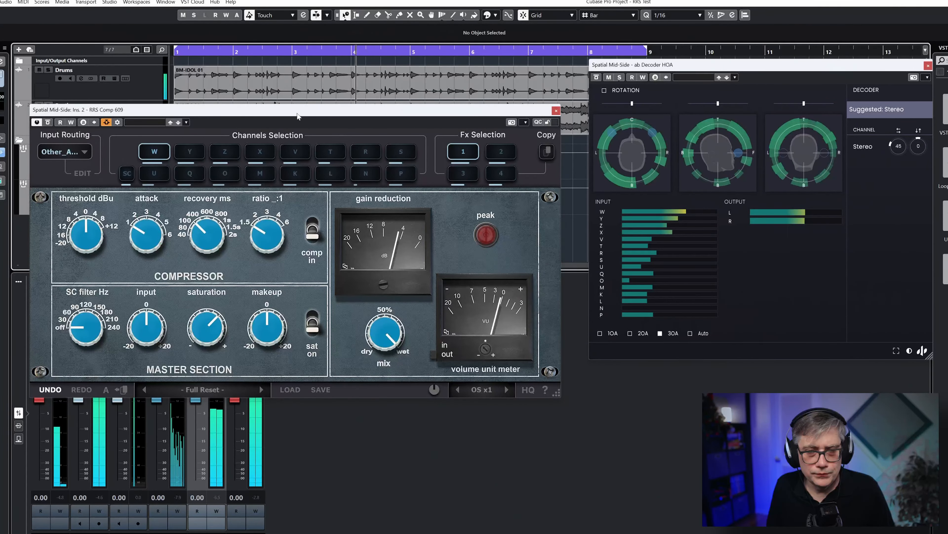
pyautogui.moveTo(298, 116); pyautogui.dragTo(304, 62)
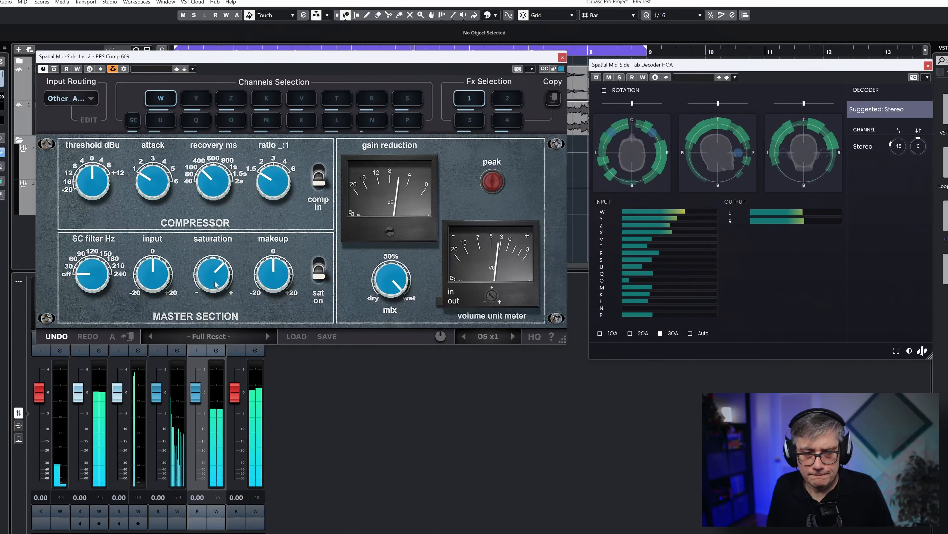
# In Fx 1, set the side-chain filter to about 120 Hz and enable the external side-chain
pyautogui.moveTo(87, 280)
pyautogui.moveTo(86, 281); pyautogui.dragTo(129, 204)
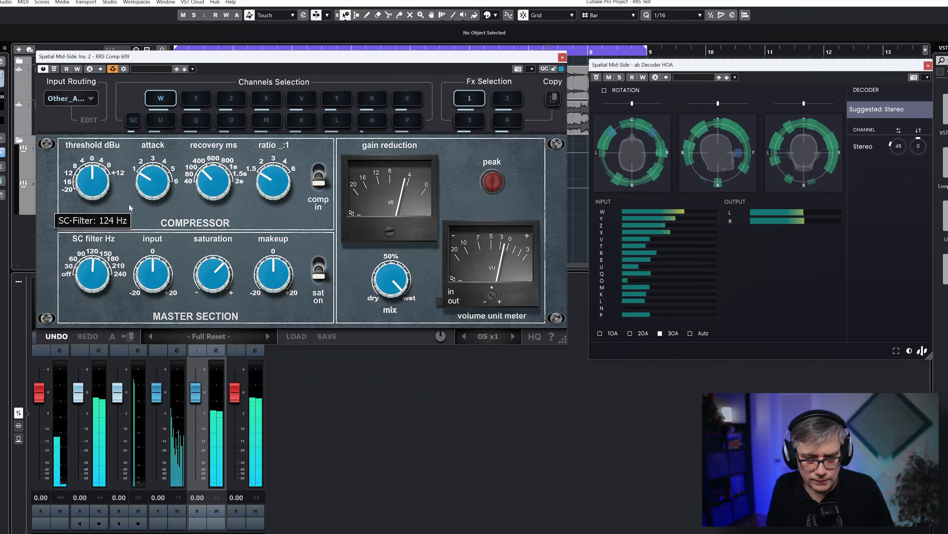
pyautogui.click(134, 124)
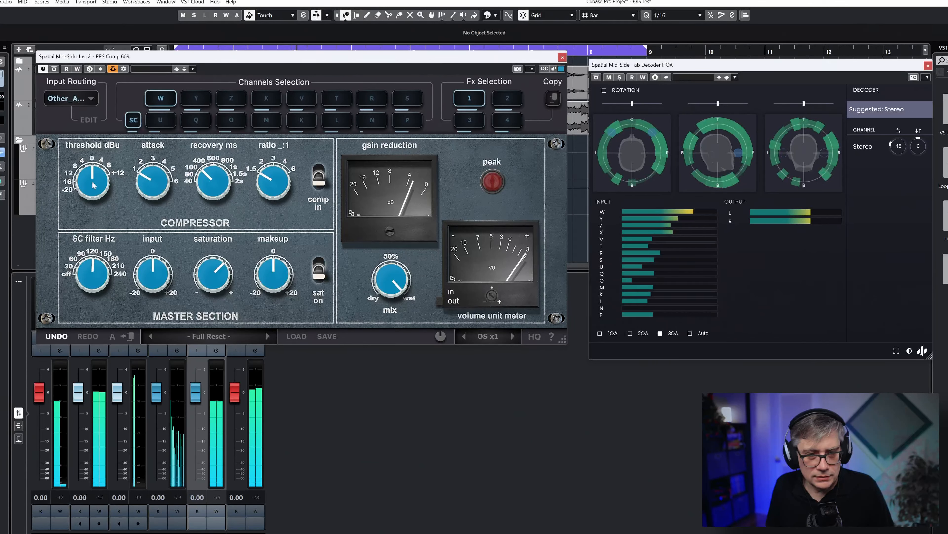
# In Fx 1, lower the threshold to about -8 dBu and set the ratio to 3:1
pyautogui.moveTo(90, 183); pyautogui.dragTo(93, 225)
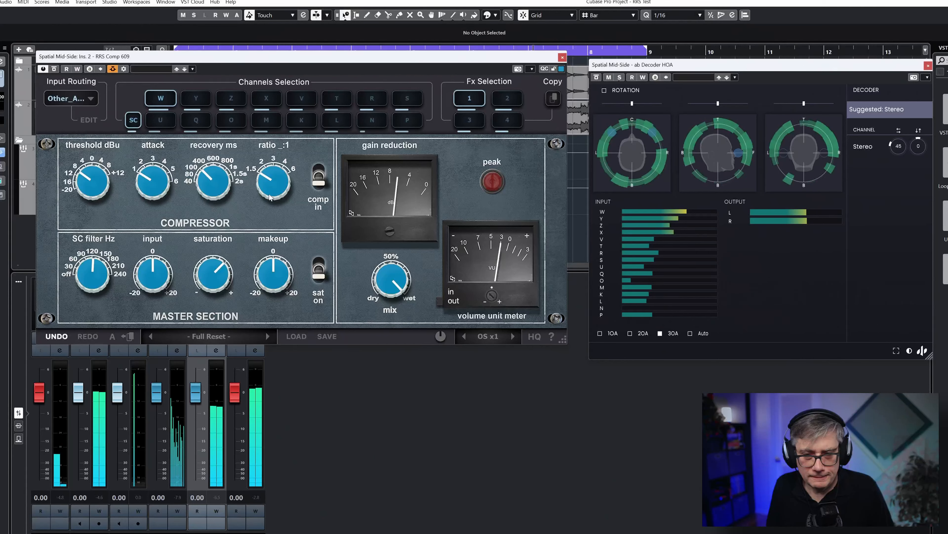
pyautogui.moveTo(276, 171); pyautogui.dragTo(280, 155)
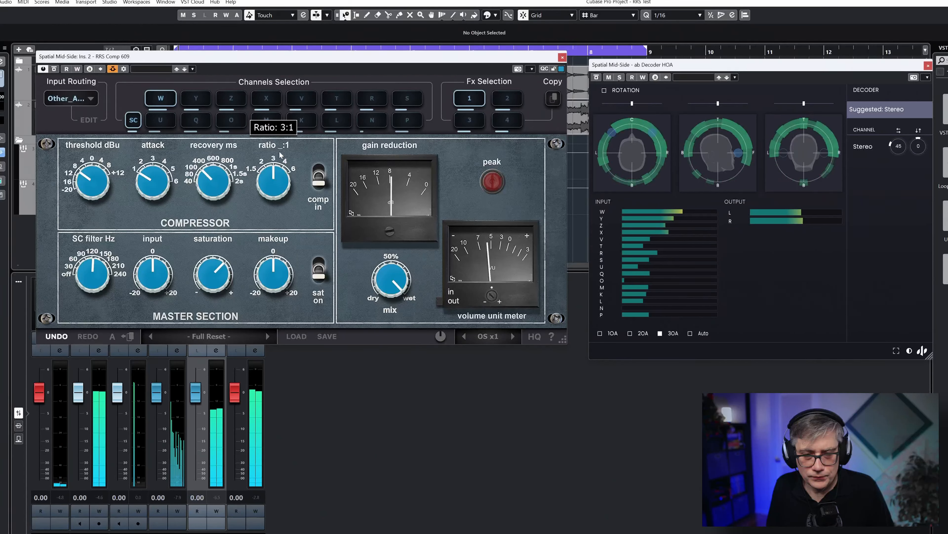
pyautogui.moveTo(114, 194)
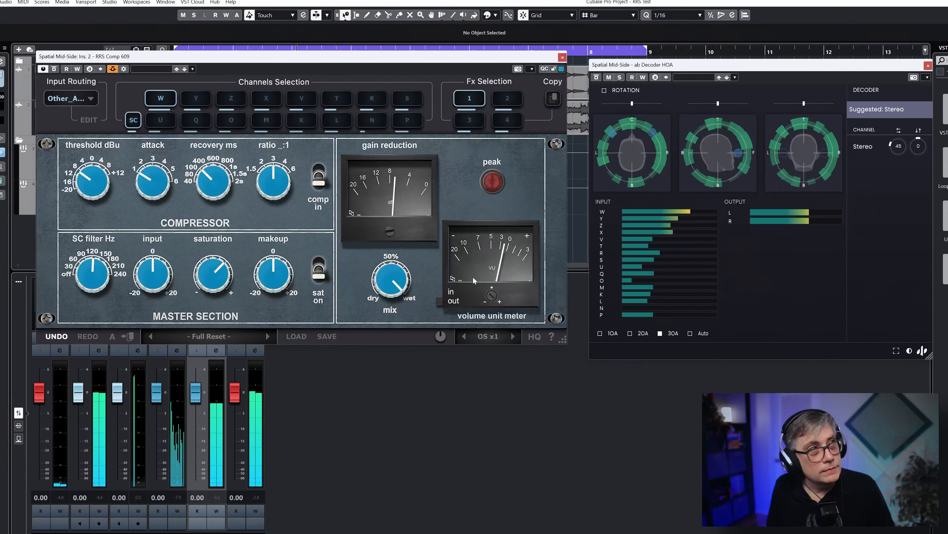
# In Fx 2, enable the side-chain with its filter just below 120 Hz, set threshold about -4 dBu and ratio 3:1, and raise the makeup
pyautogui.click(507, 99)
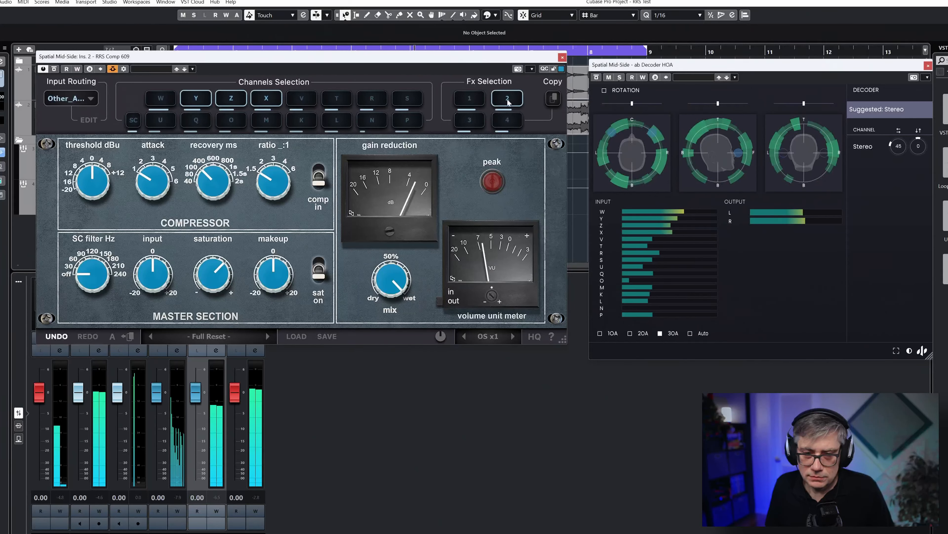
pyautogui.click(133, 120)
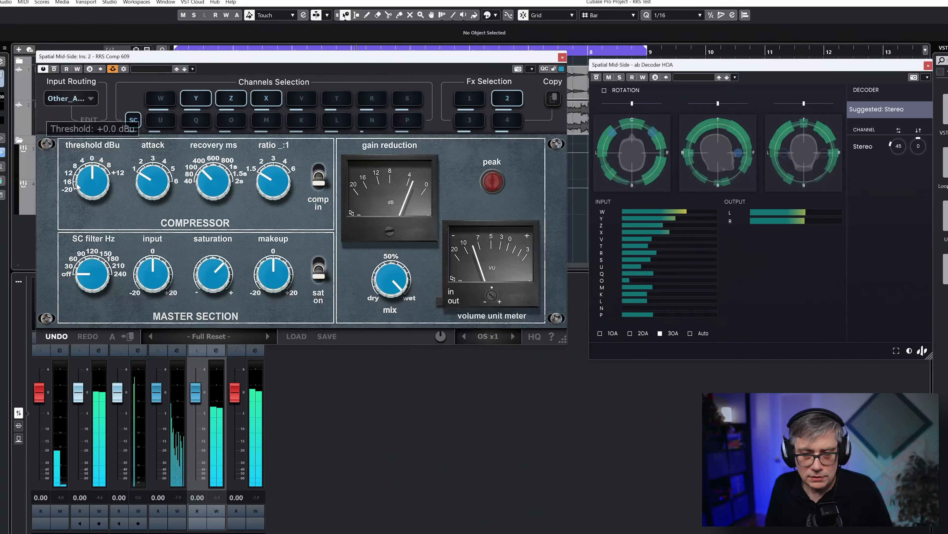
pyautogui.moveTo(91, 274); pyautogui.dragTo(100, 245)
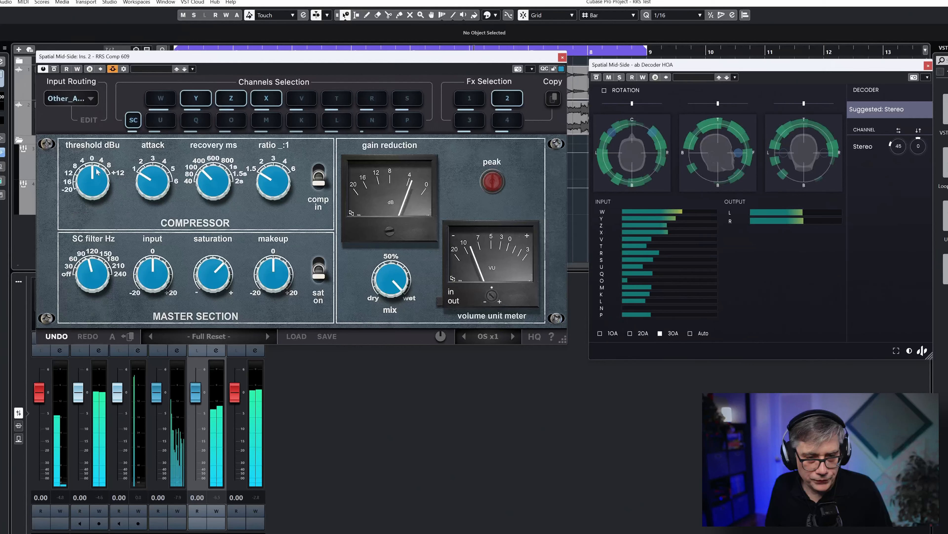
pyautogui.moveTo(90, 173); pyautogui.dragTo(91, 207)
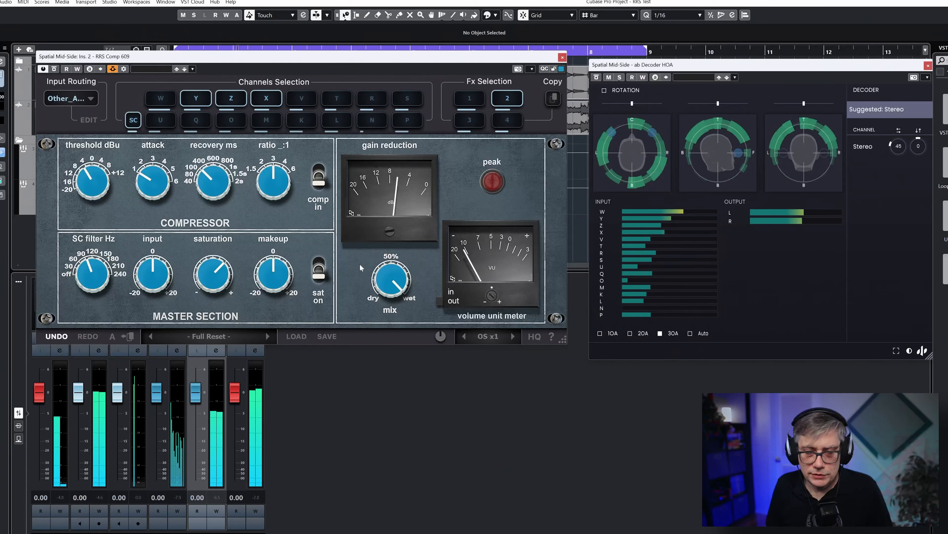
pyautogui.moveTo(267, 279); pyautogui.dragTo(271, 275)
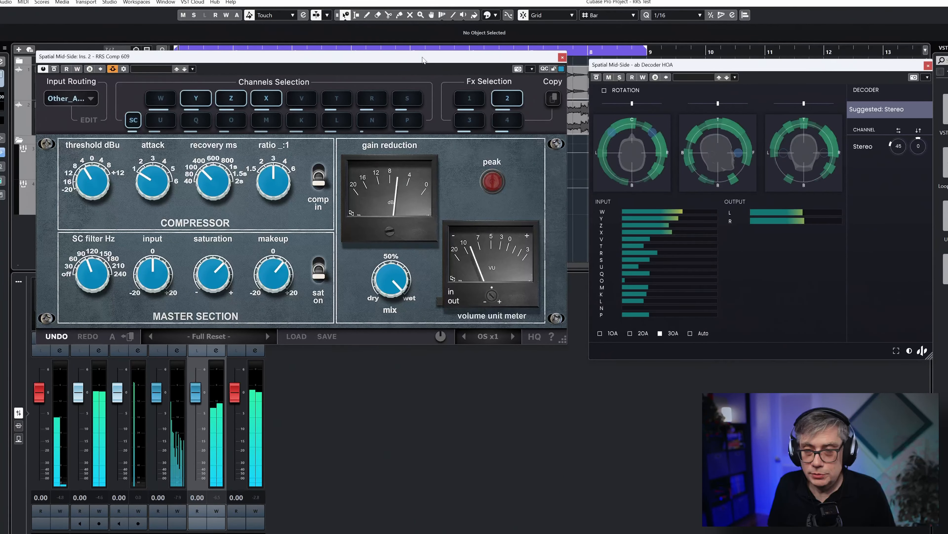
# Open the Spatial Mid-Side channel settings and compare the sound by bypassing and re-enabling the RRS Comp 609 and RRS EQP-1A inserts
pyautogui.moveTo(423, 60); pyautogui.dragTo(701, 117)
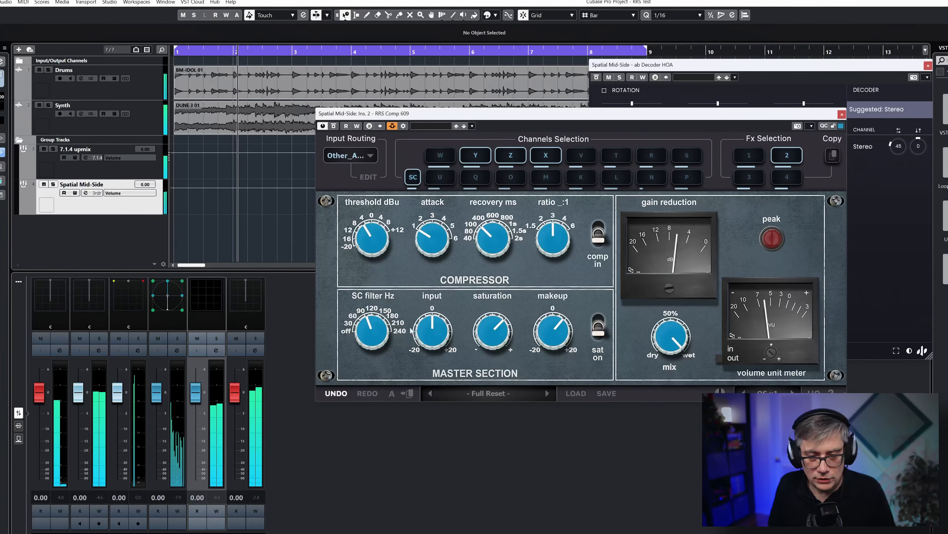
pyautogui.click(216, 351)
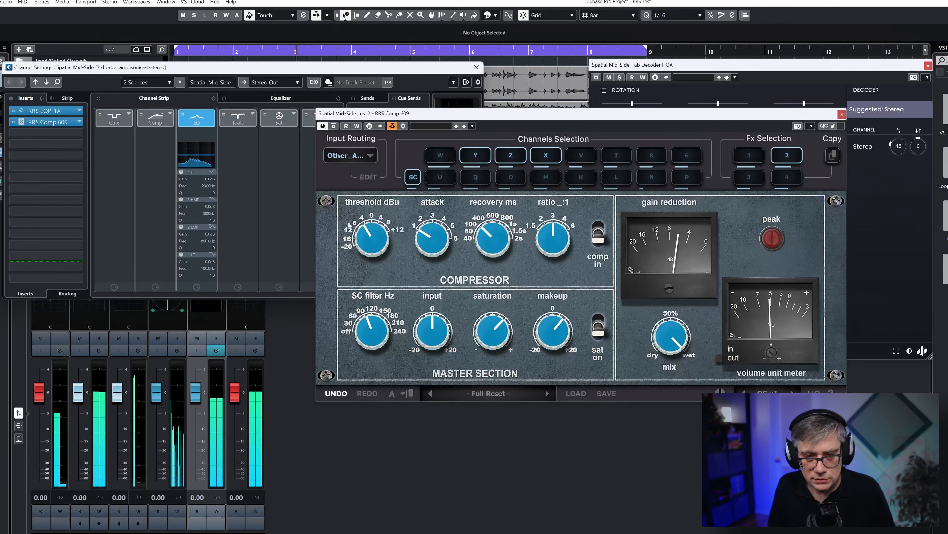
pyautogui.click(14, 122)
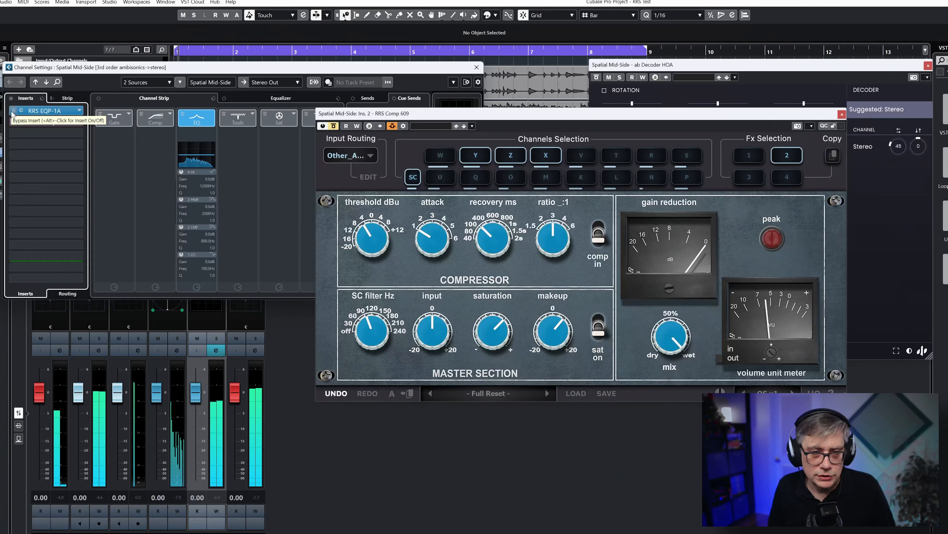
pyautogui.click(13, 111)
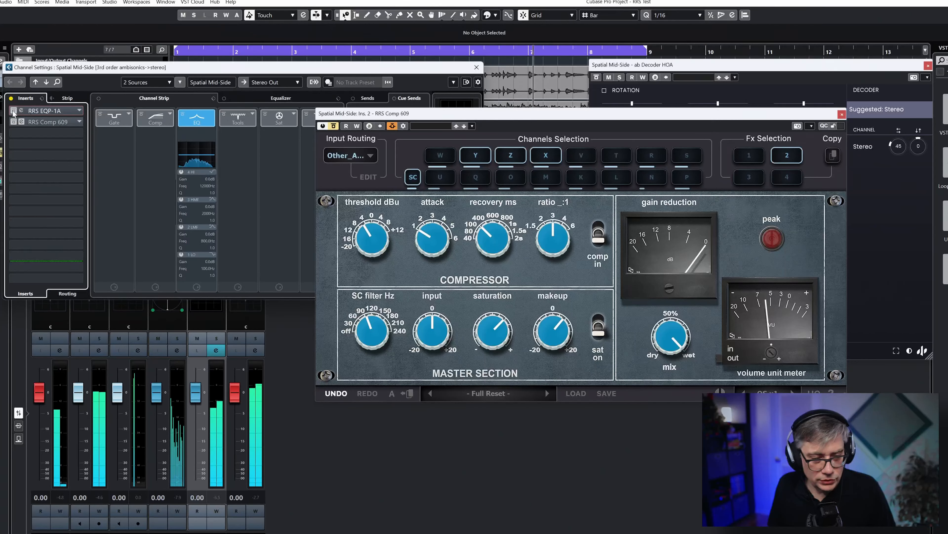
pyautogui.click(13, 111)
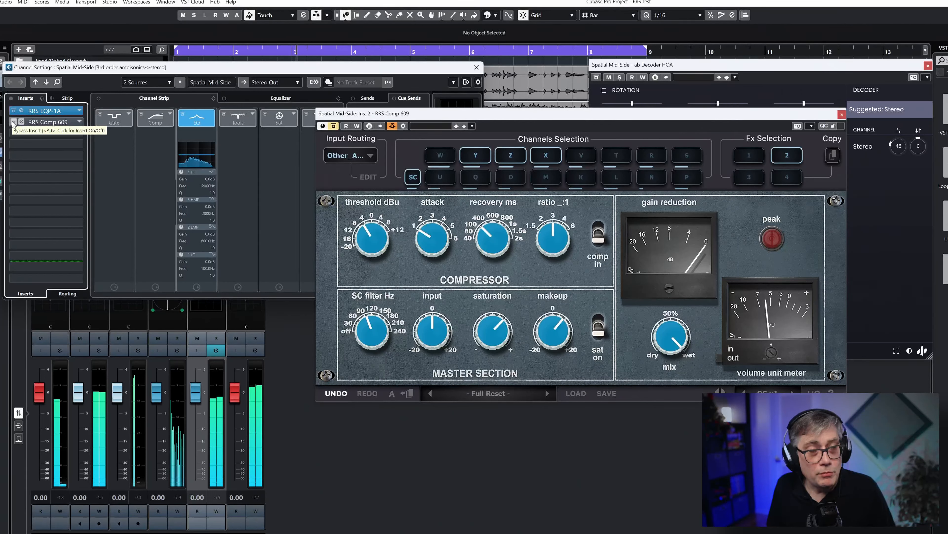
pyautogui.click(13, 122)
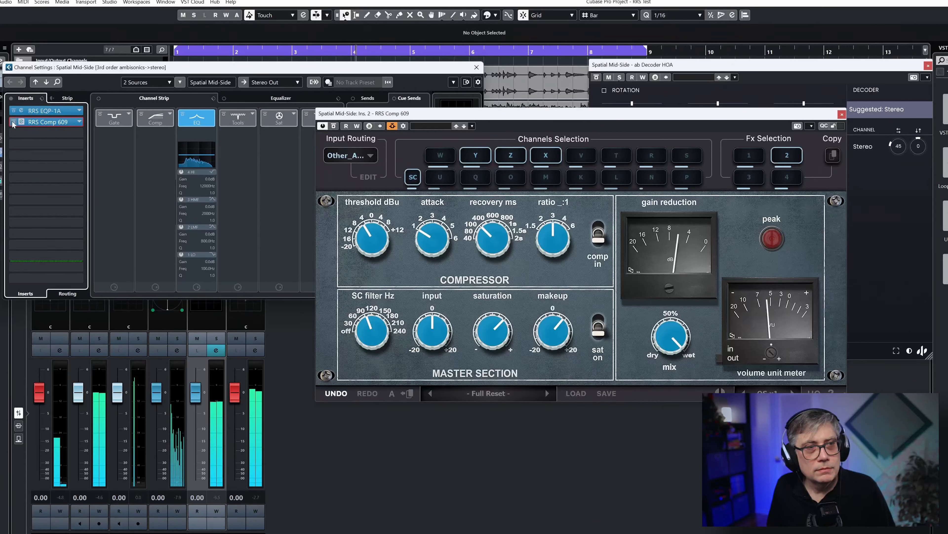